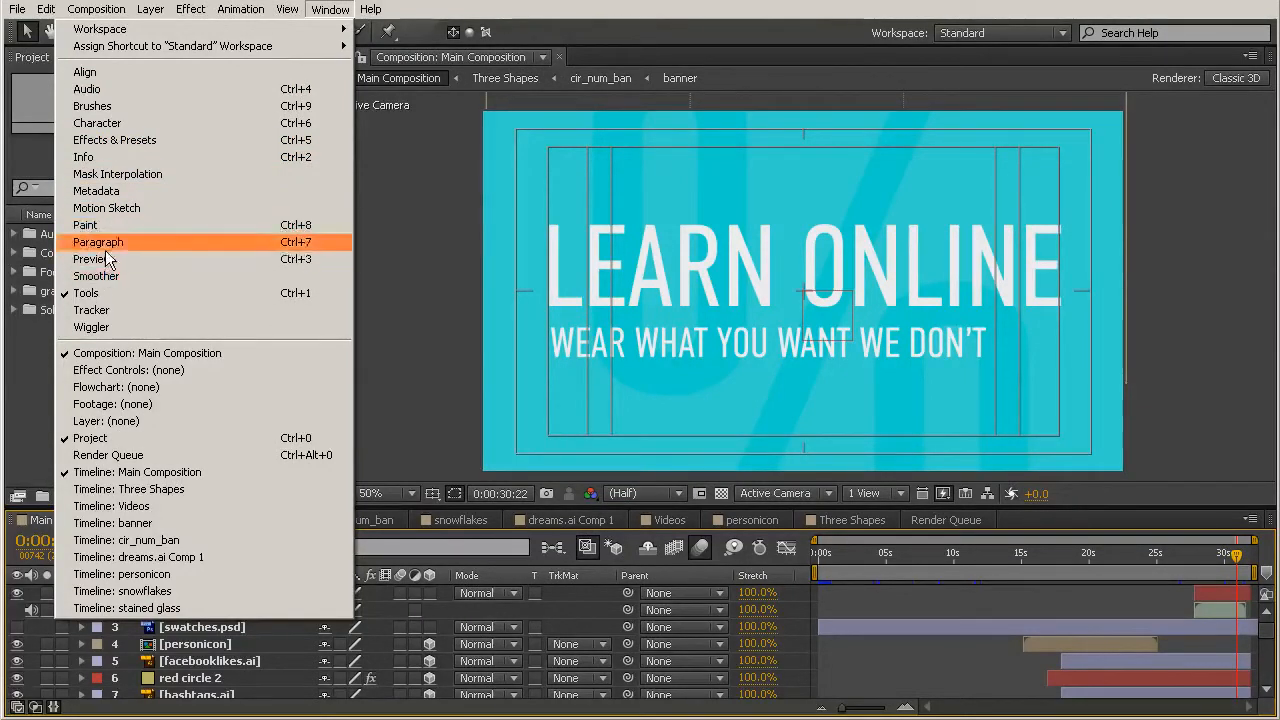
Show the Preview panel and set both the RAM preview resolution and the composition viewer resolution to Quarter
click(91, 259)
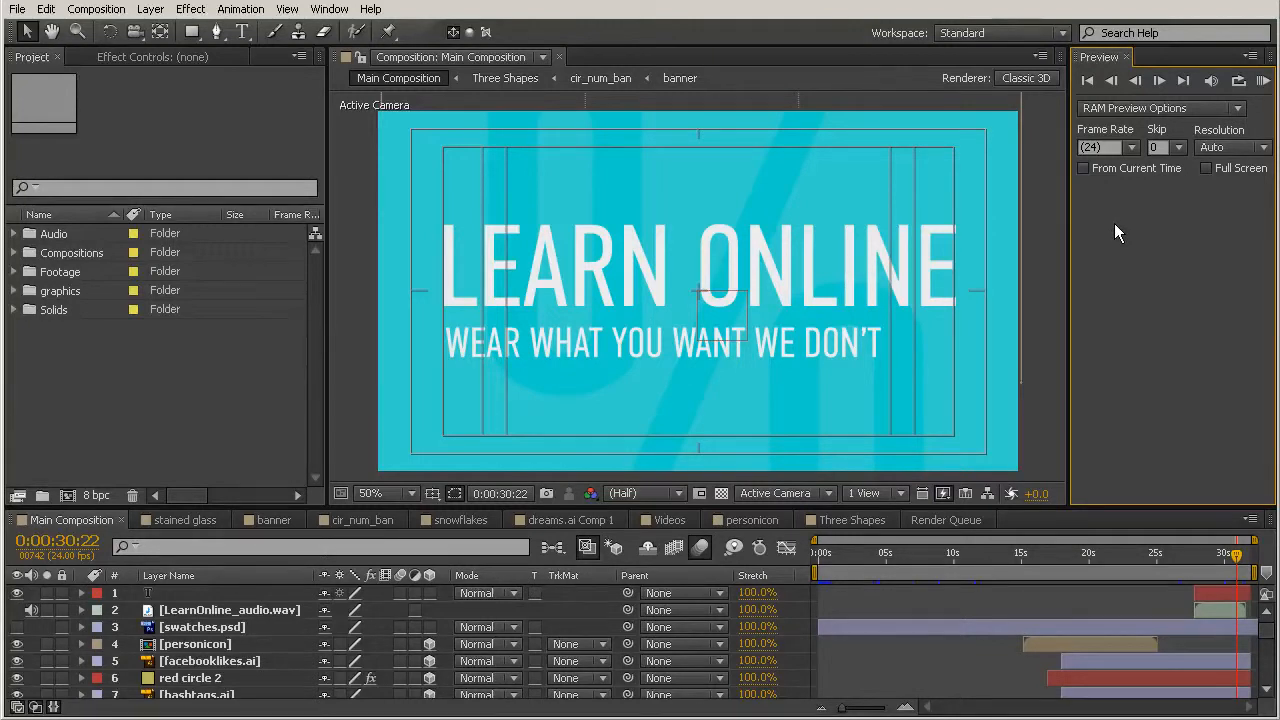
click(1235, 148)
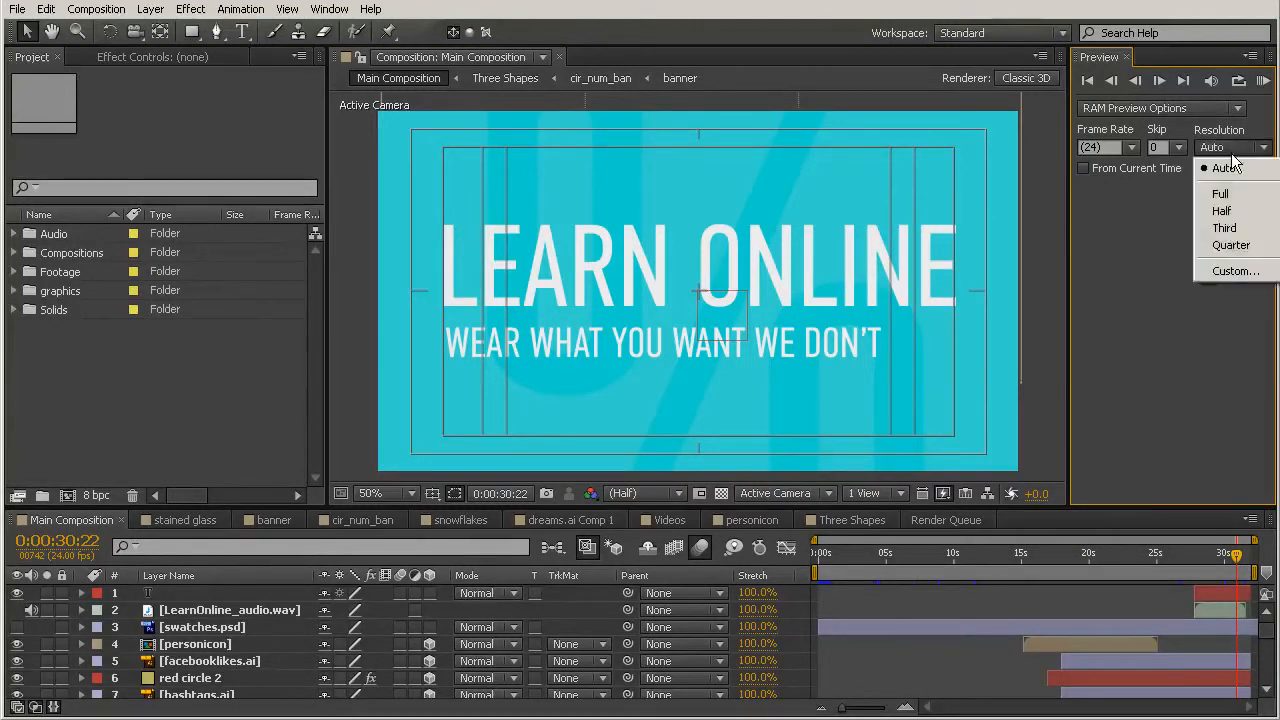
click(1222, 246)
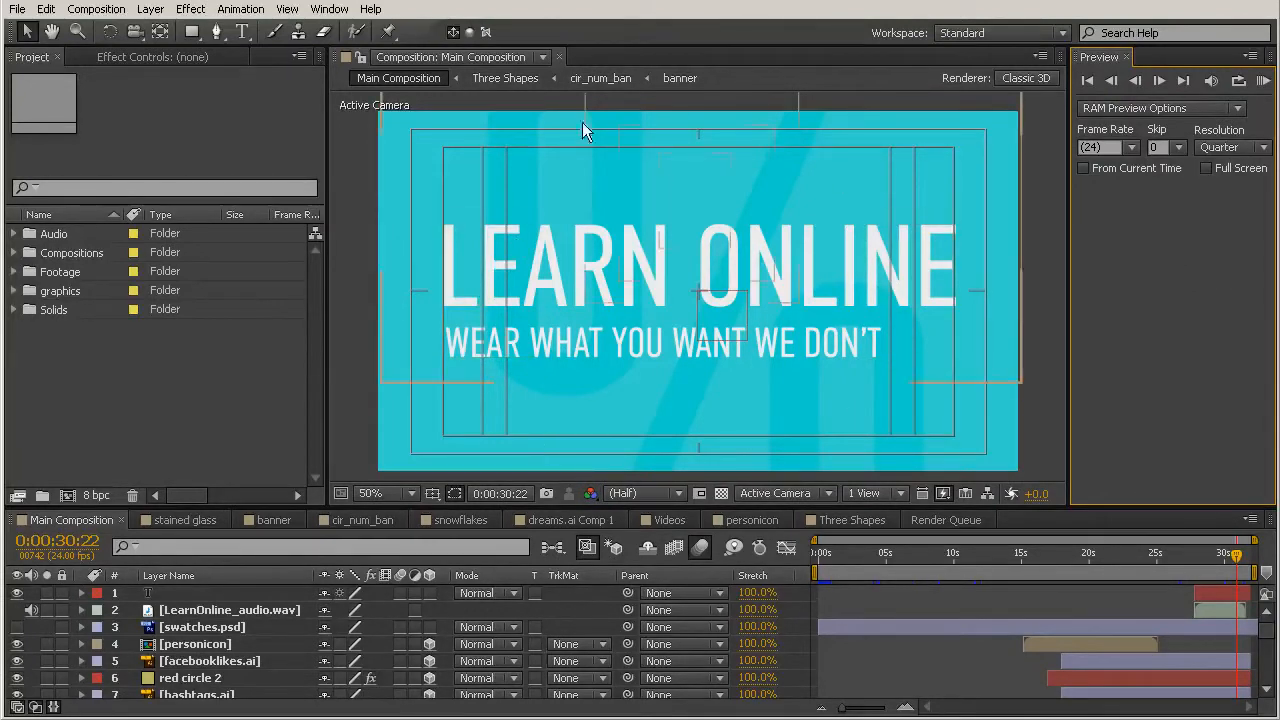
click(667, 494)
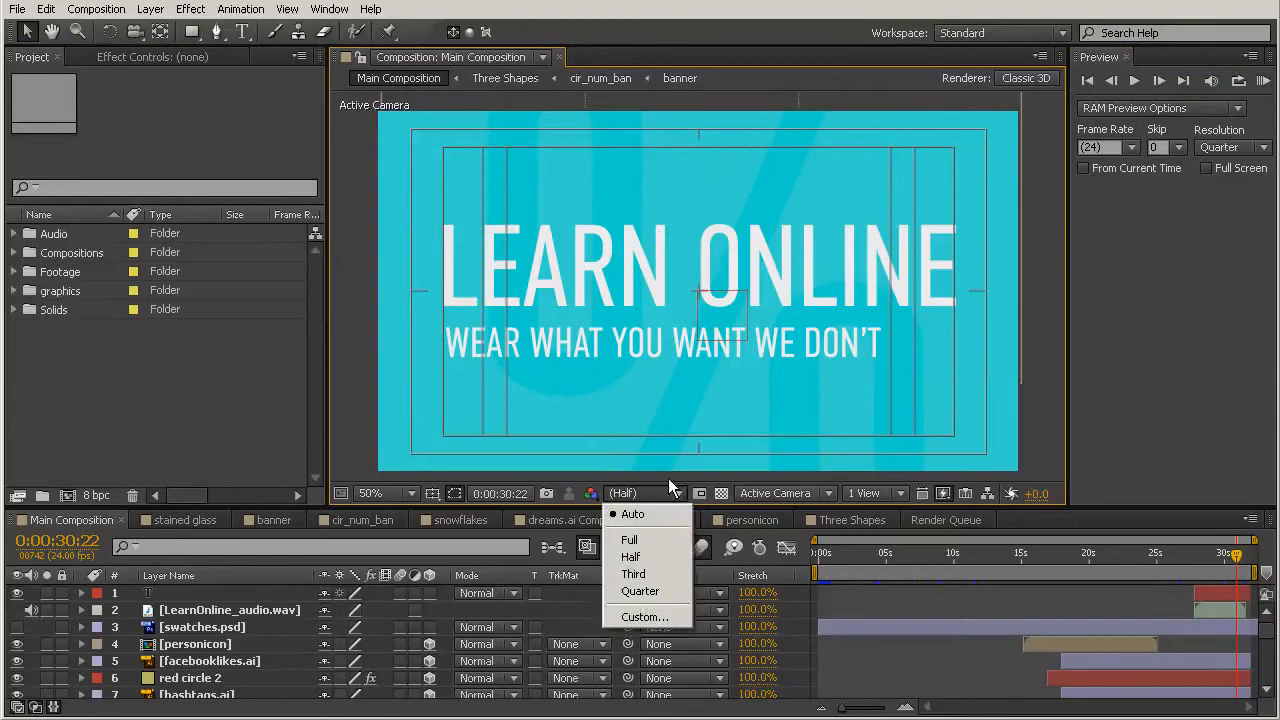
click(645, 590)
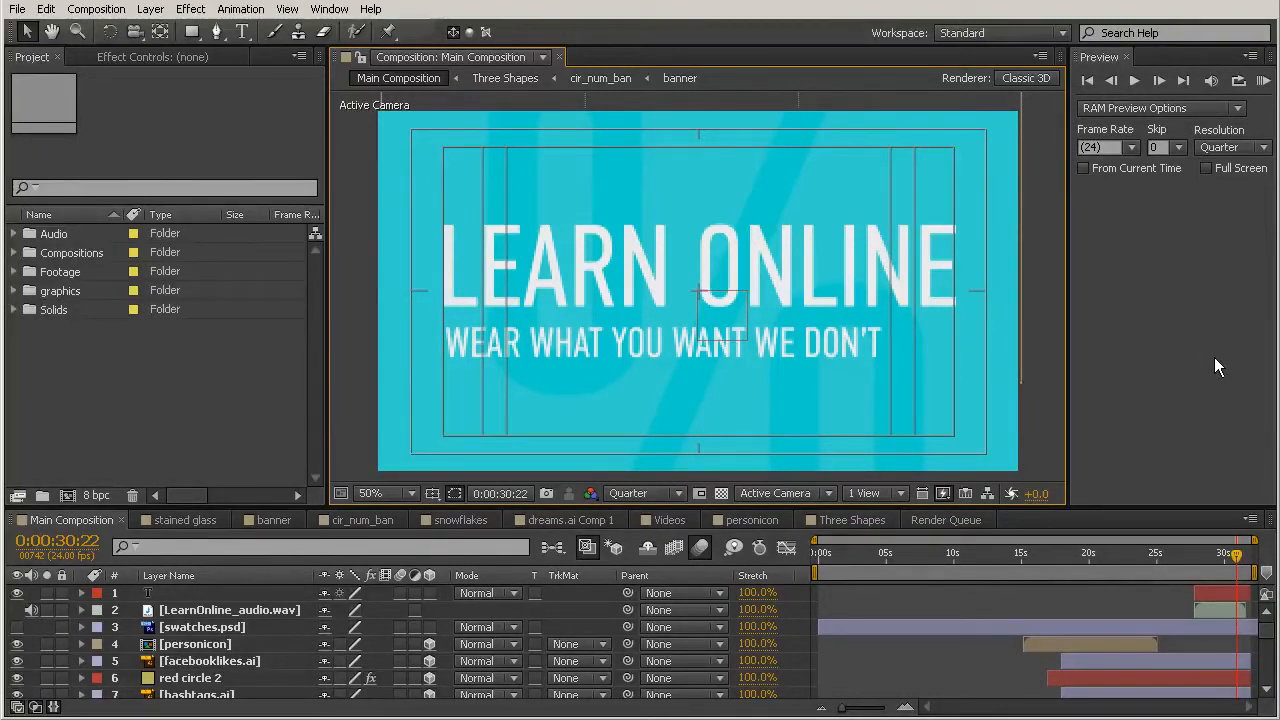
Preview the Main Composition animation, replaying its ending from 0:00:27:03
drag(1123, 506, 1126, 522)
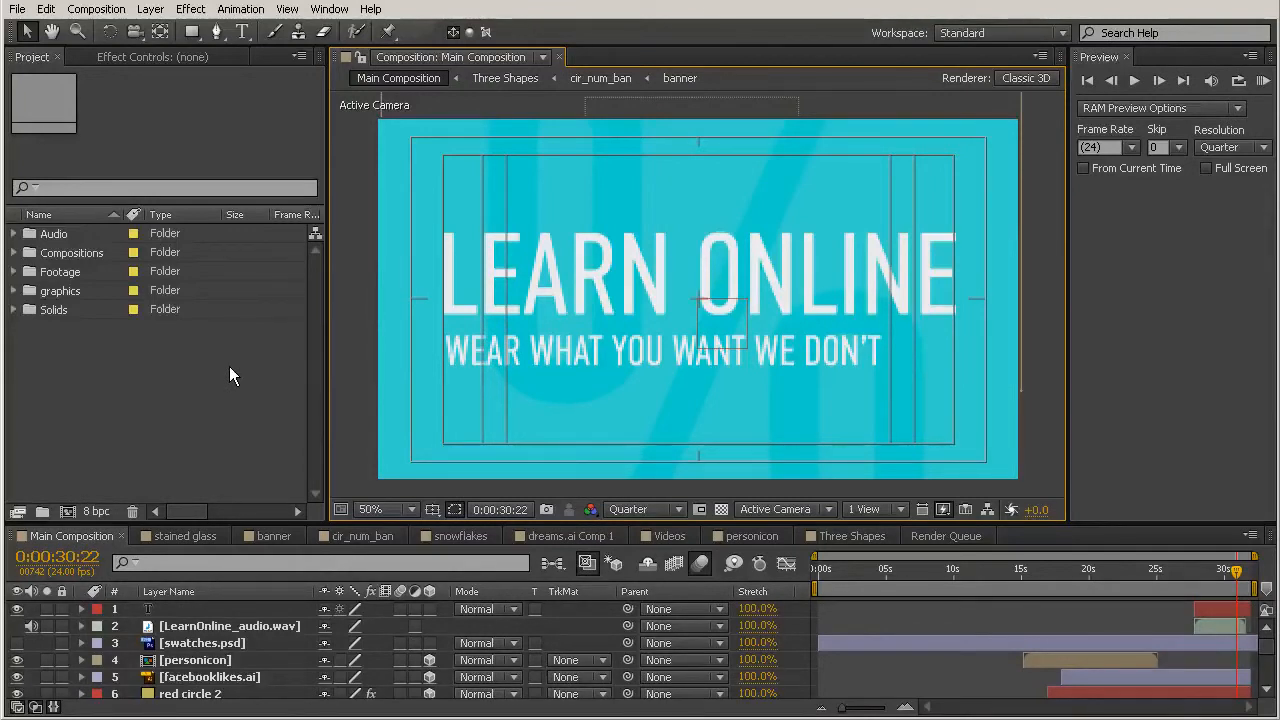
key(space)
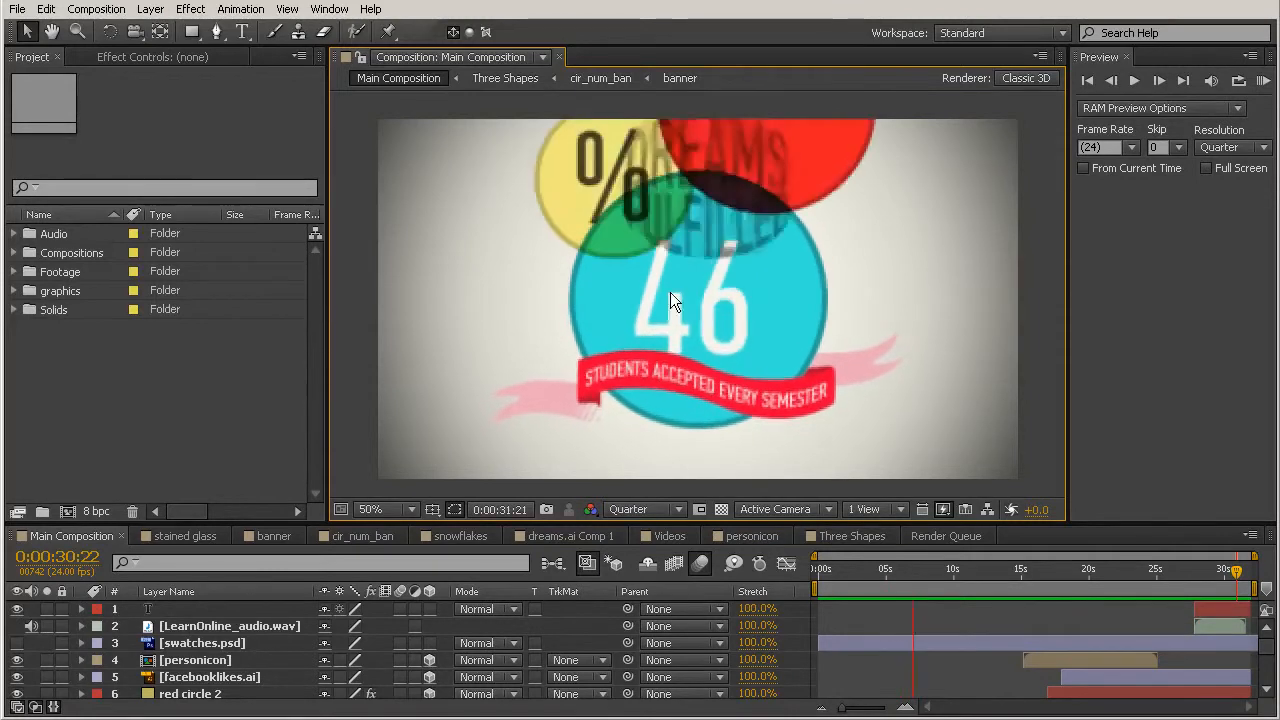
mouse_move(1200, 584)
mouse_down()
mouse_move(1178, 584)
mouse_move(1212, 586)
mouse_move(1186, 586)
mouse_up()
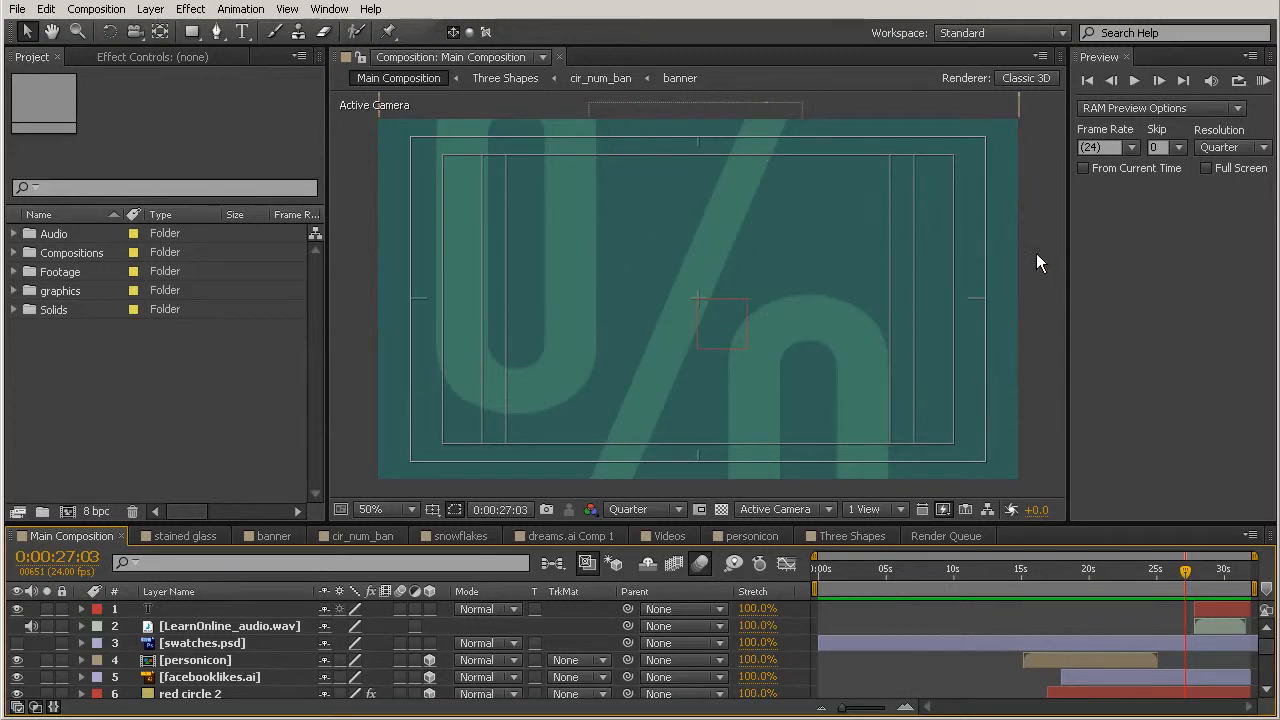
key(KP_0)
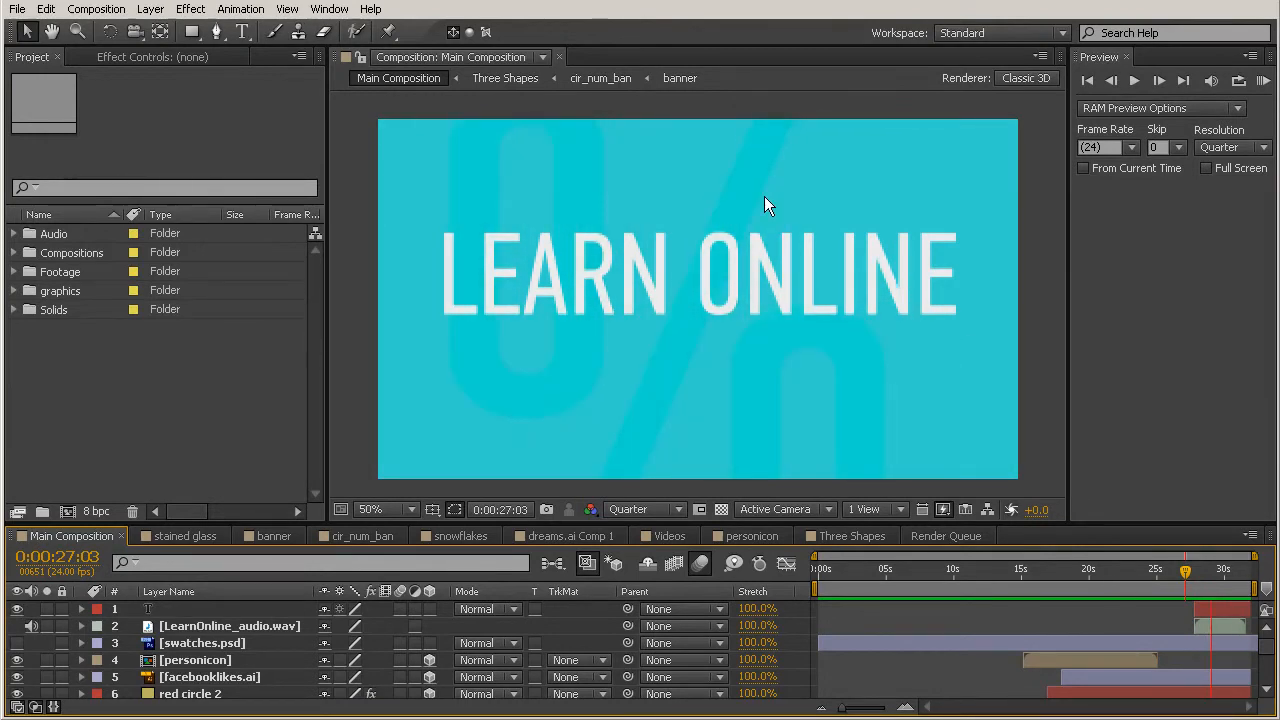
key(space)
drag(1185, 571, 1250, 585)
Go to 0:00:06:01, enlarge the timeline area, and open the Three Shapes precomposition
drag(829, 574, 902, 587)
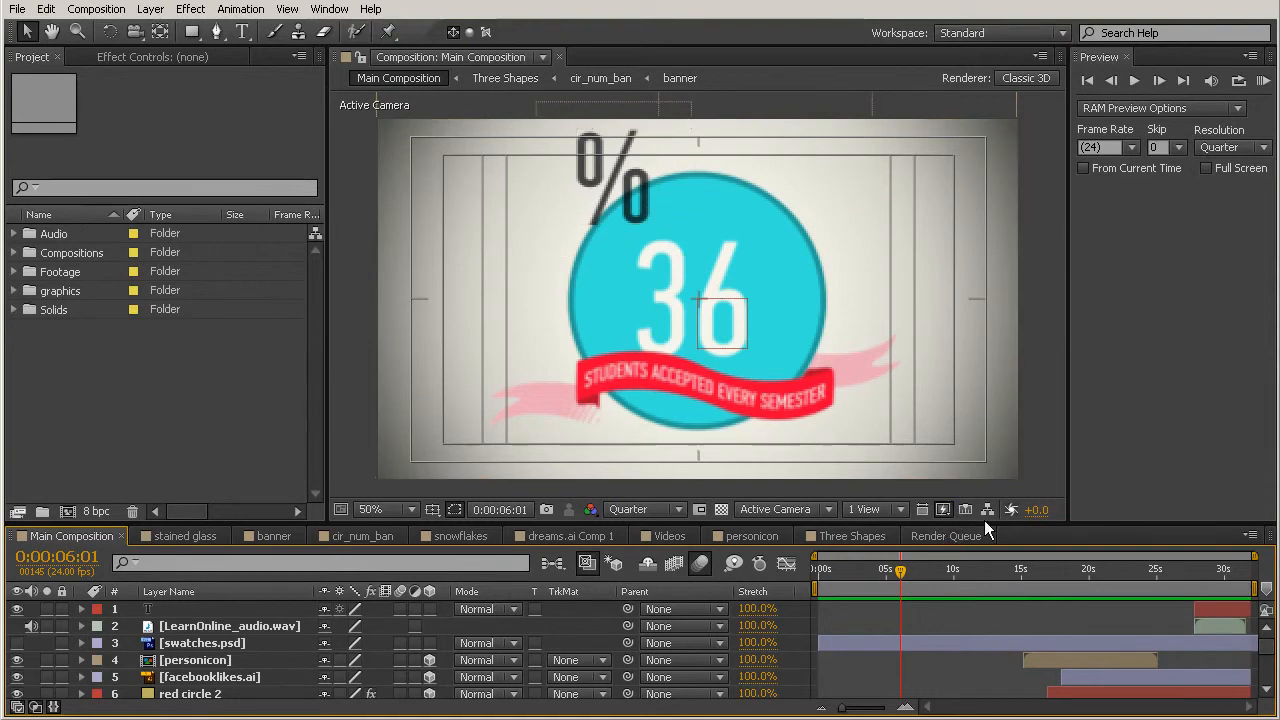
drag(960, 520, 960, 440)
scroll(999, 592, down, 3)
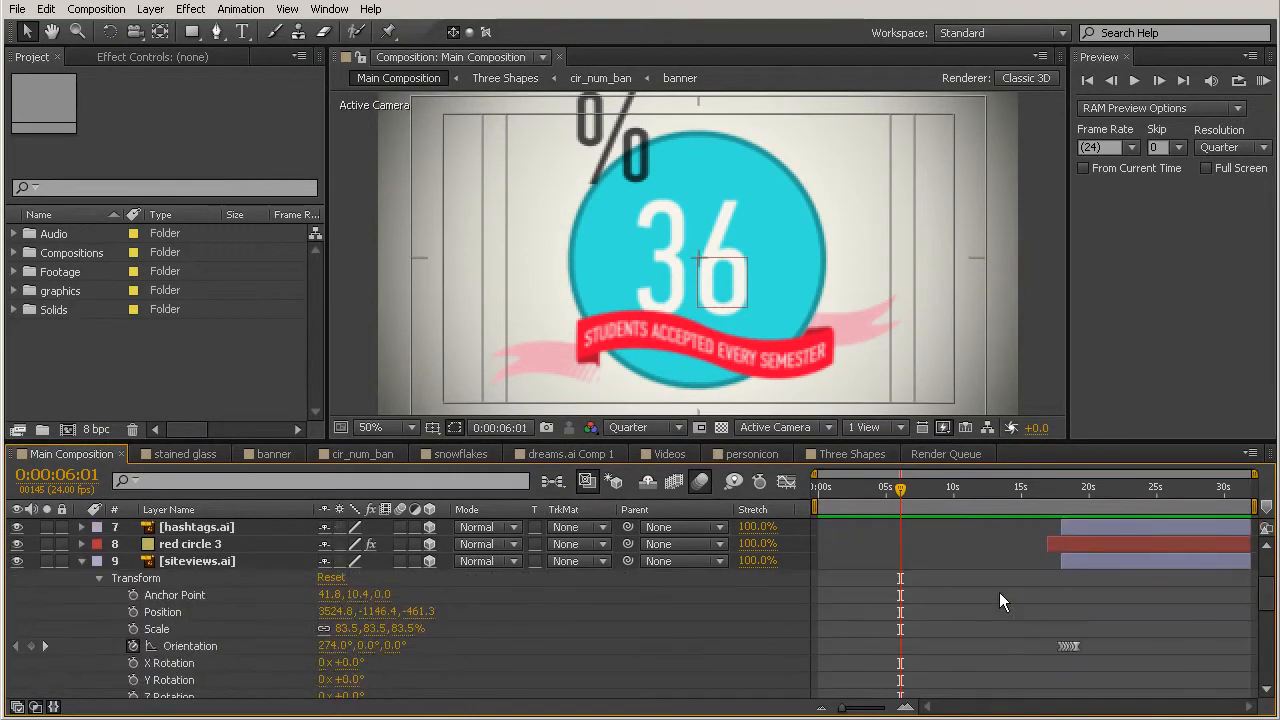
scroll(999, 592, down, 10)
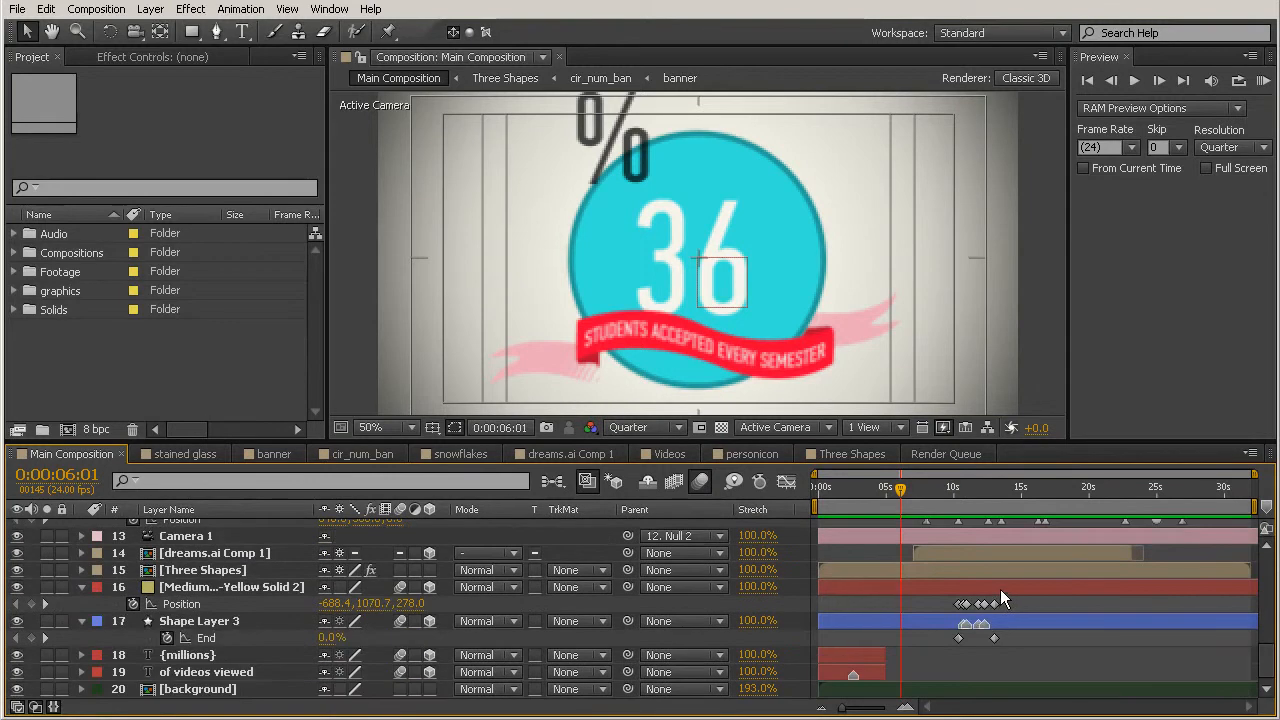
click(232, 552)
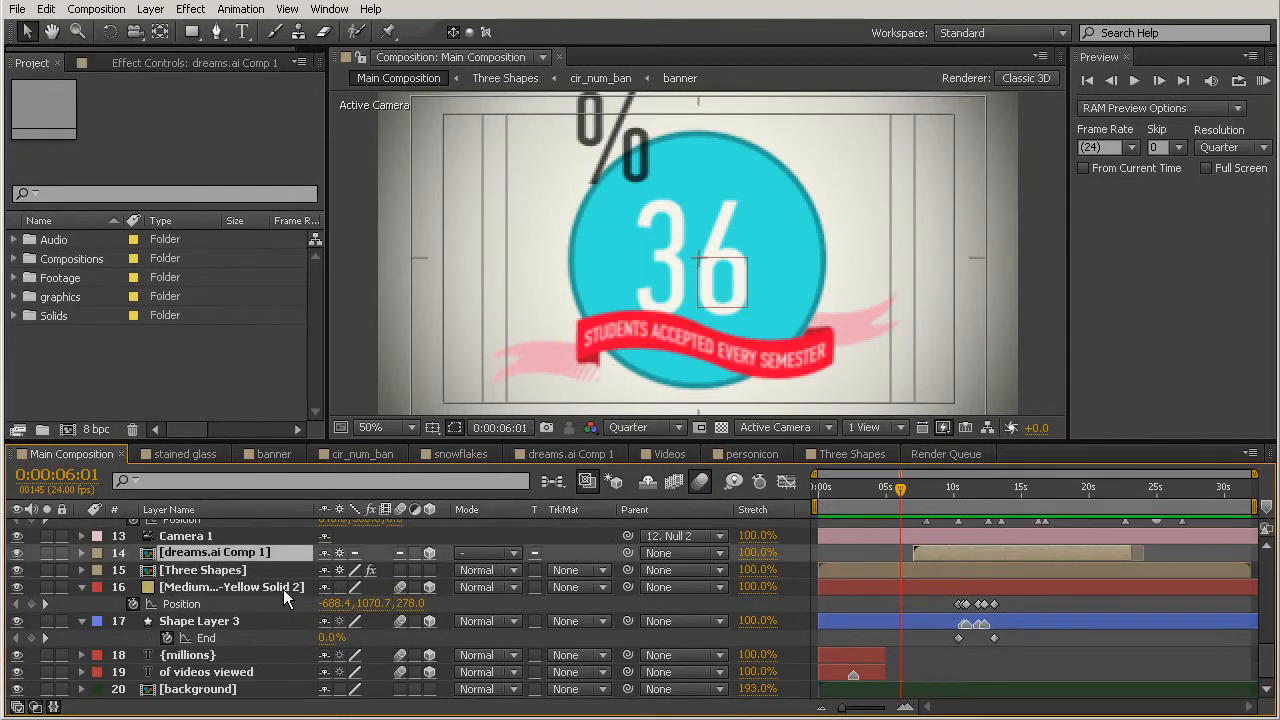
click(295, 570)
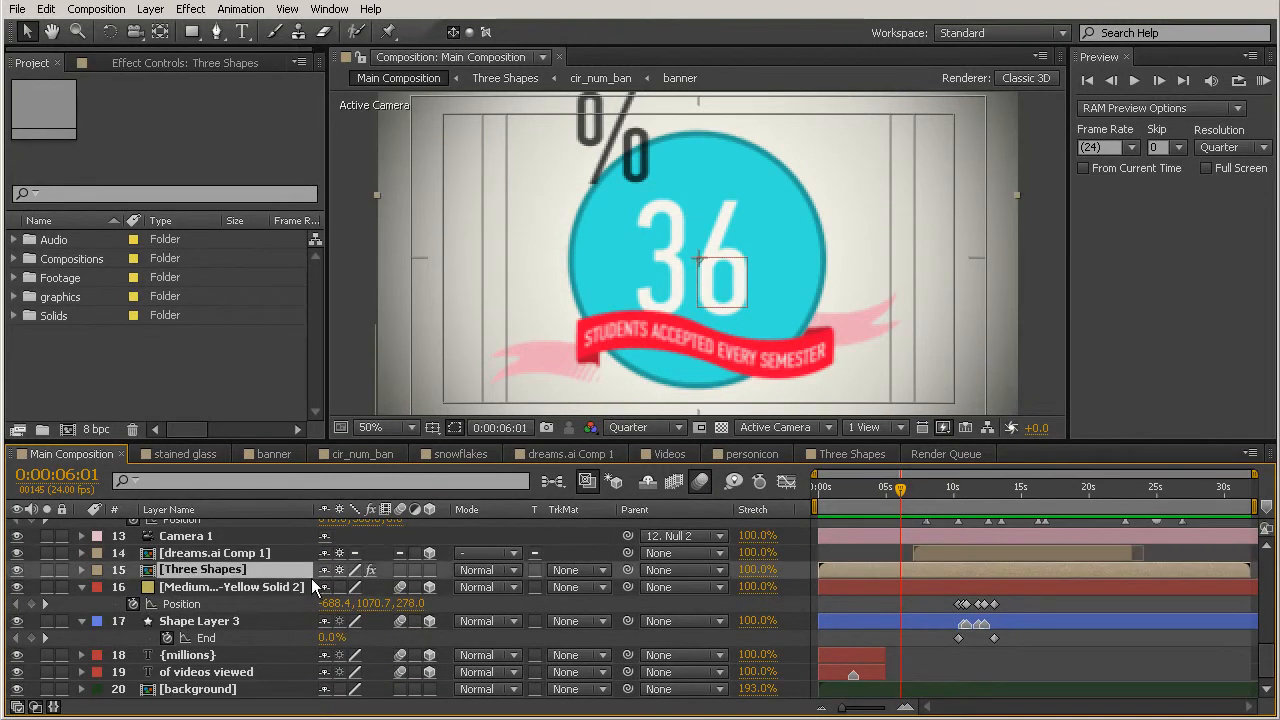
double_click(872, 567)
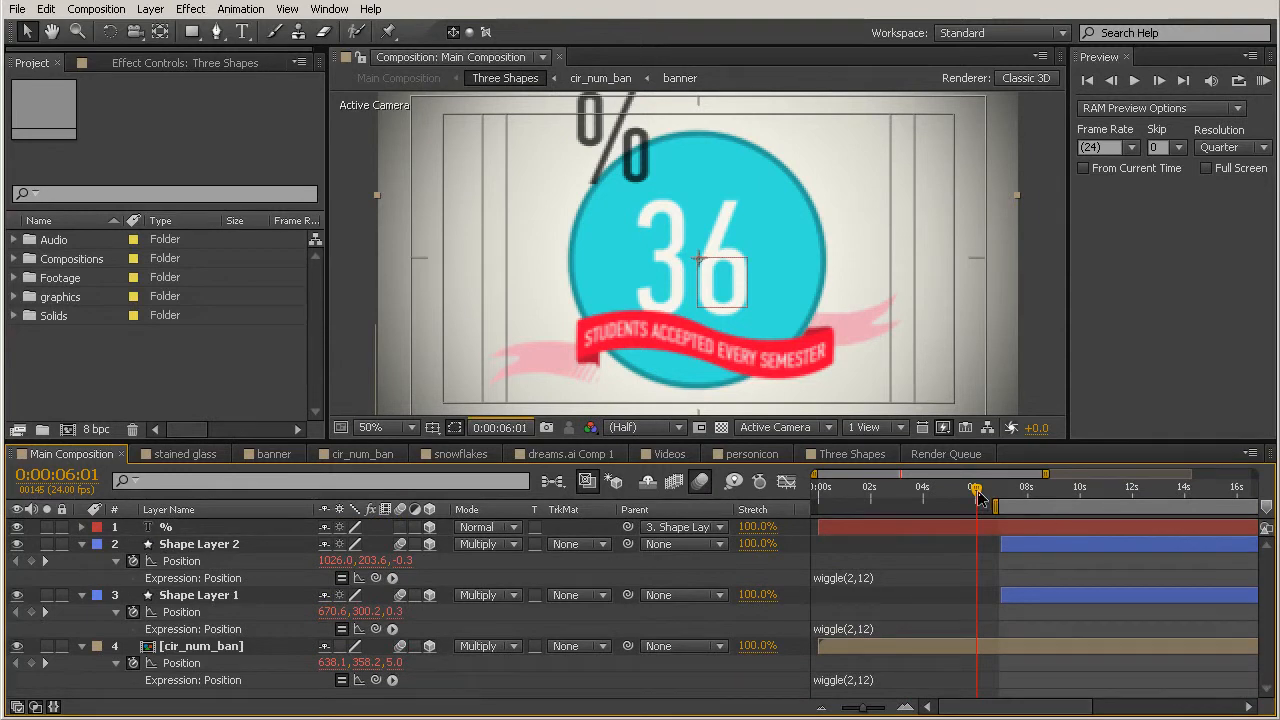
Add Position keyframes to Shape Layer 2 and Shape Layer 1 at 0:00:07:12
drag(992, 494, 1005, 492)
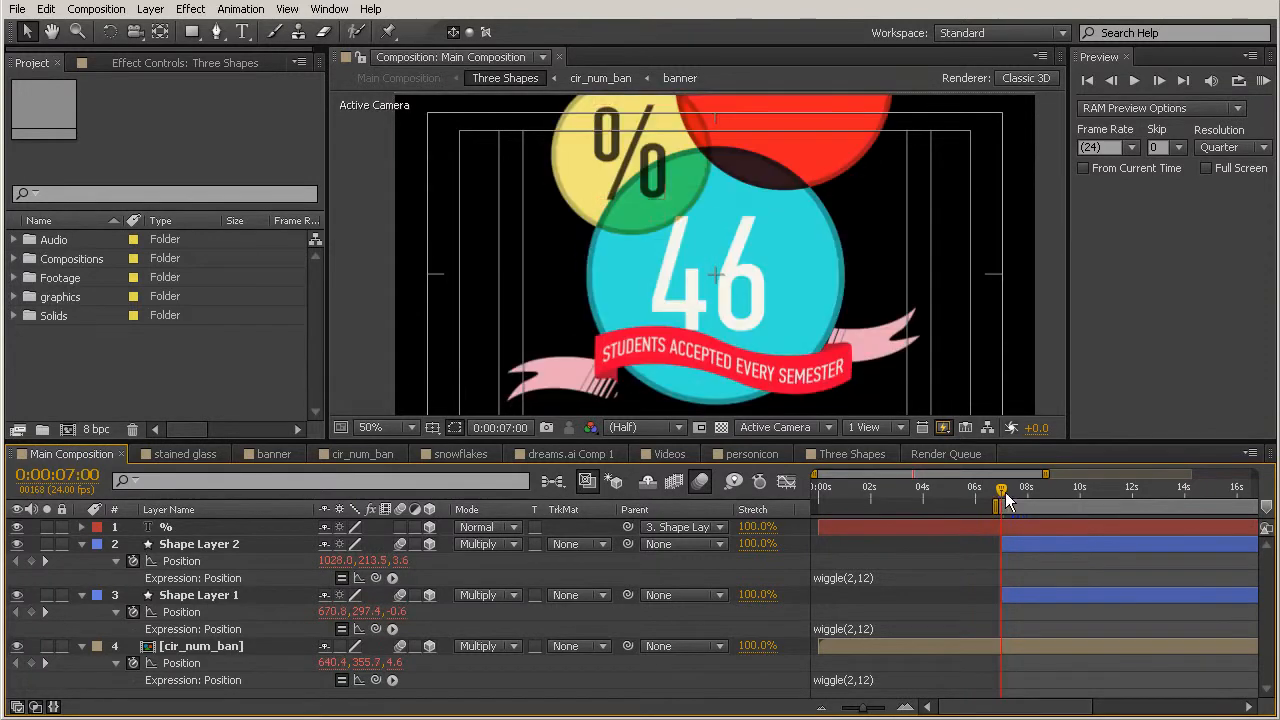
click(1012, 543)
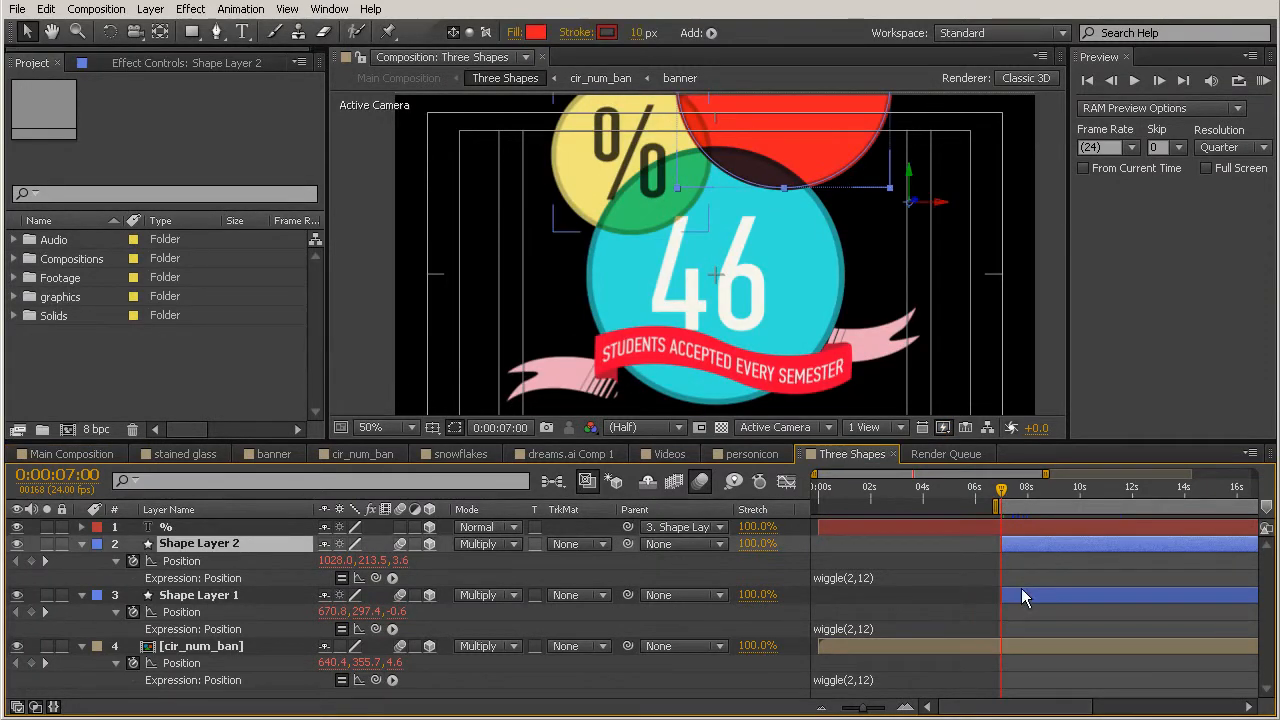
click(1021, 590)
drag(999, 484, 1003, 492)
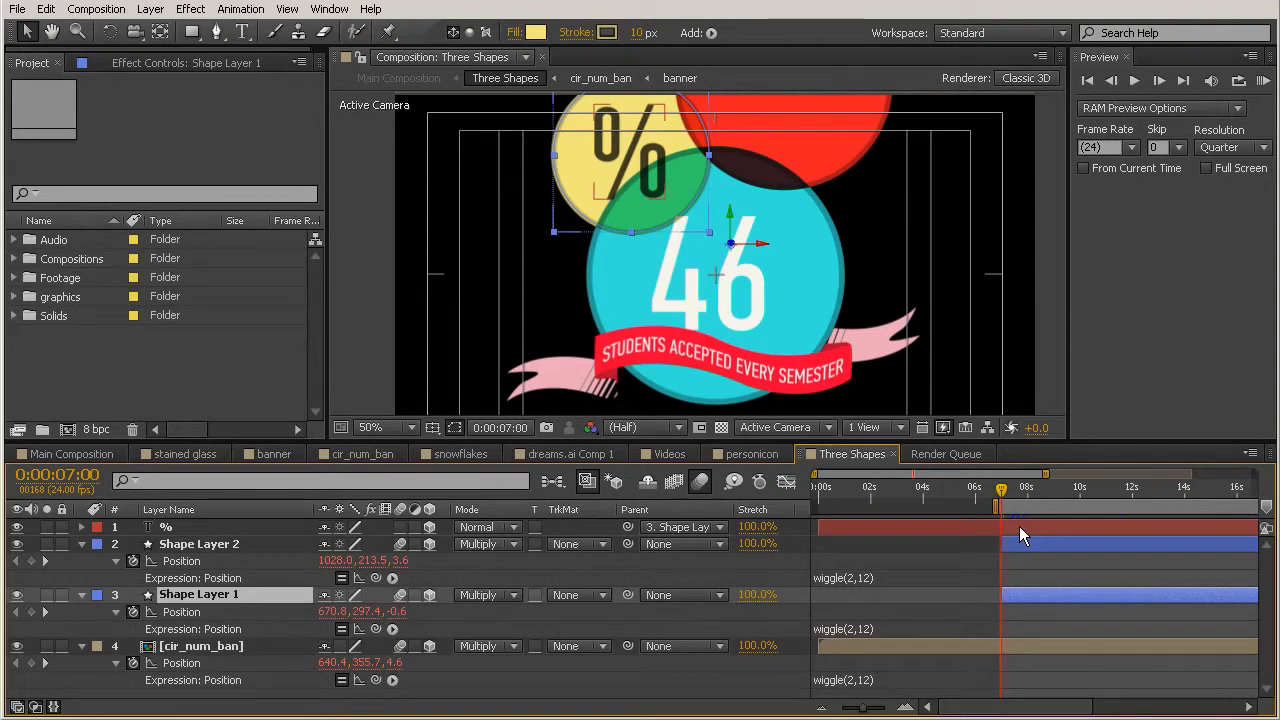
key(space)
key(Page_Down)
key(Page_Down)
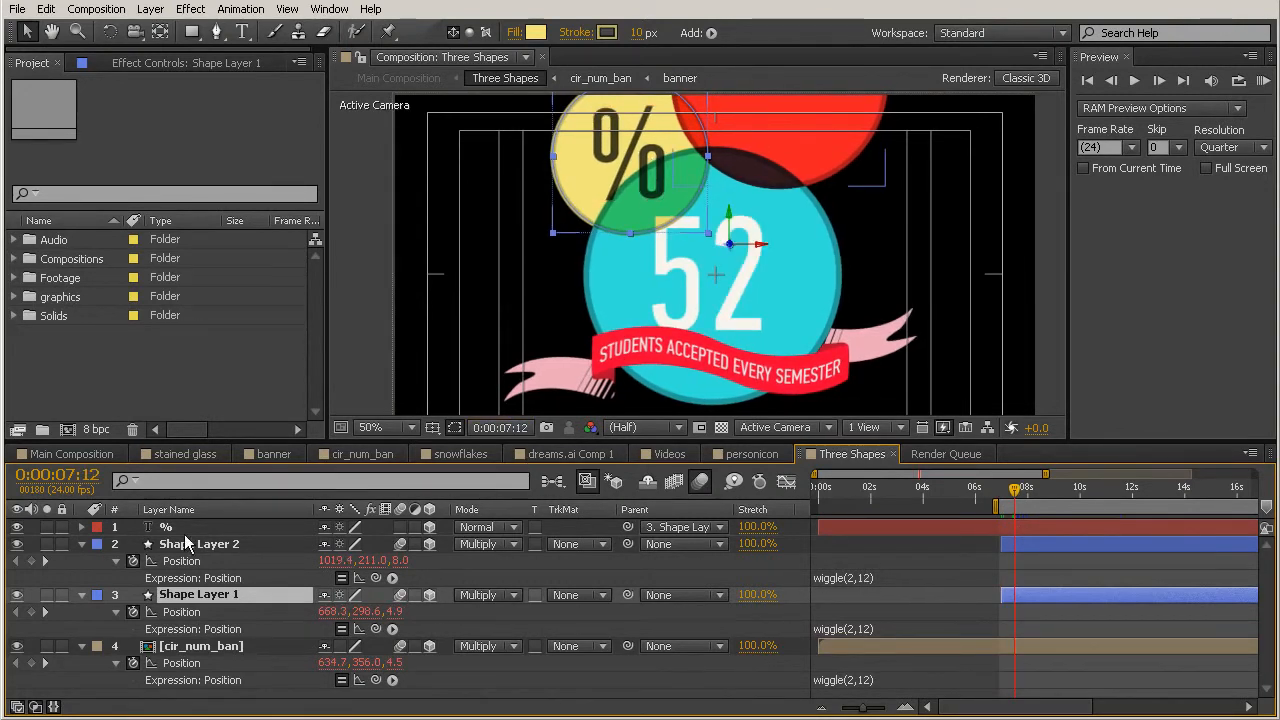
click(32, 561)
click(32, 612)
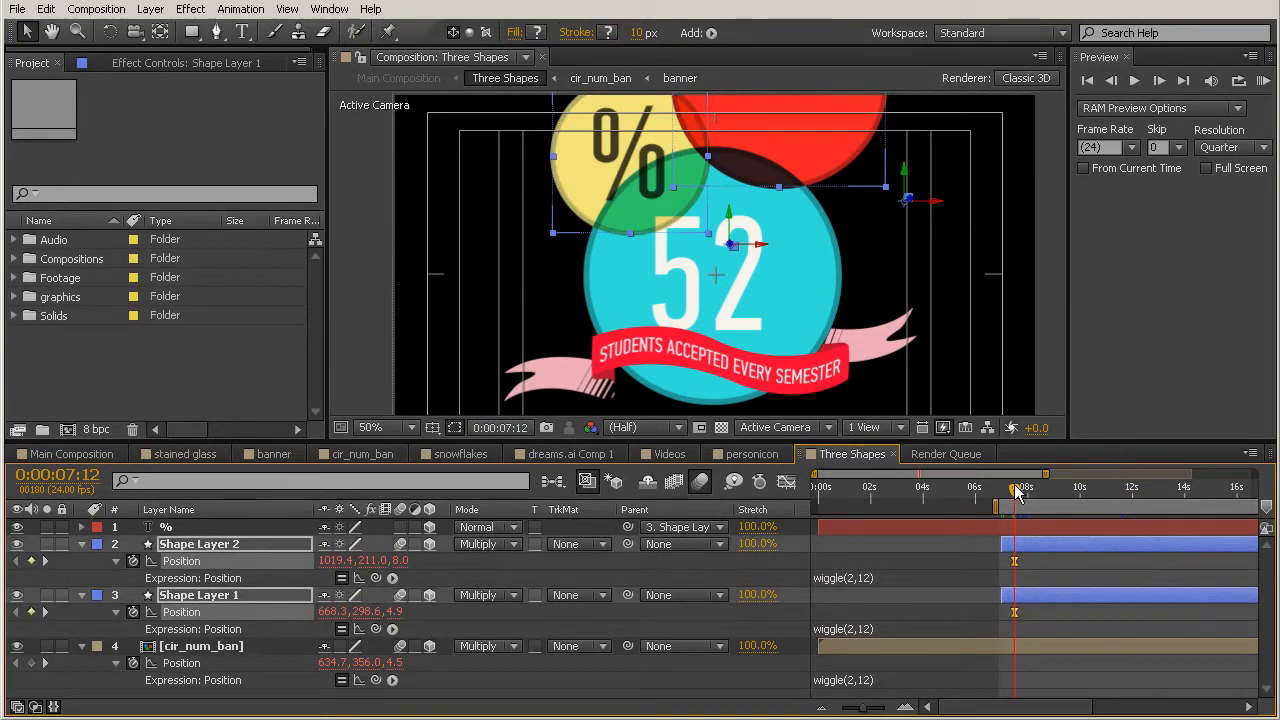
At 0:00:07:00, move the yellow Shape Layer 1 and red Shape Layer 2 circles up out of the frame to keyframe their entrance
drag(1020, 493, 1006, 488)
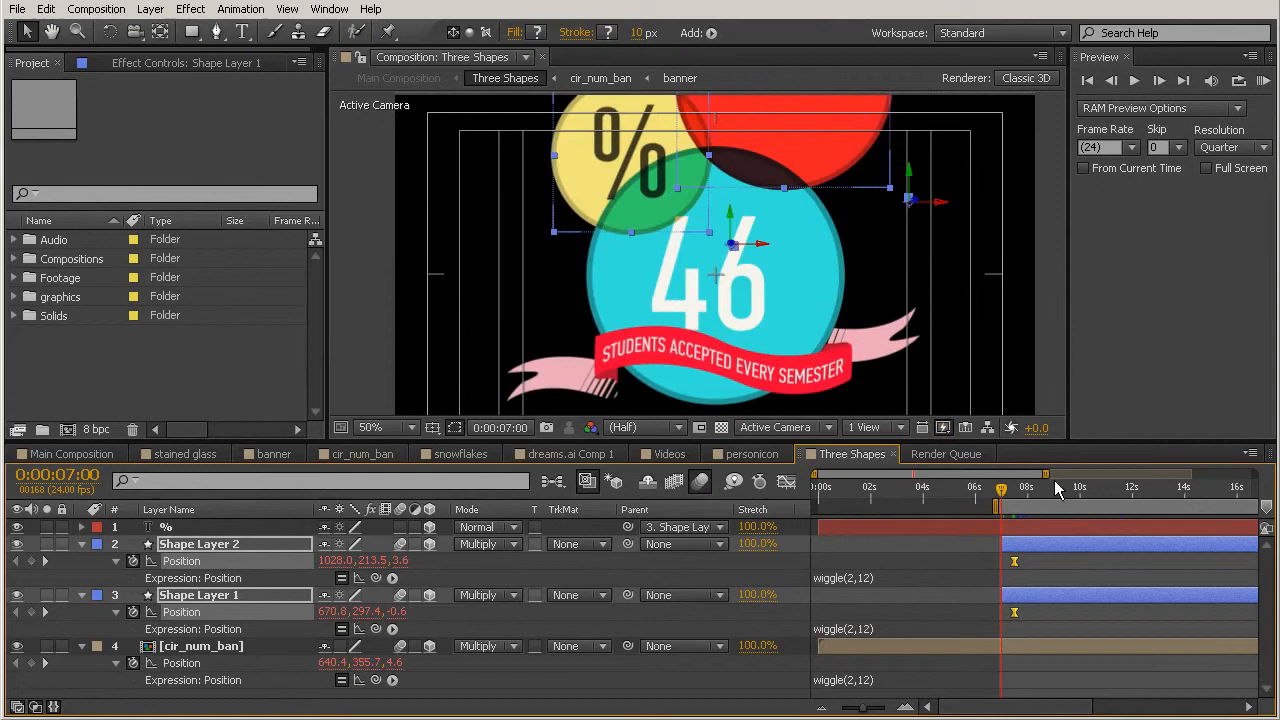
key(KP_0)
click(1066, 630)
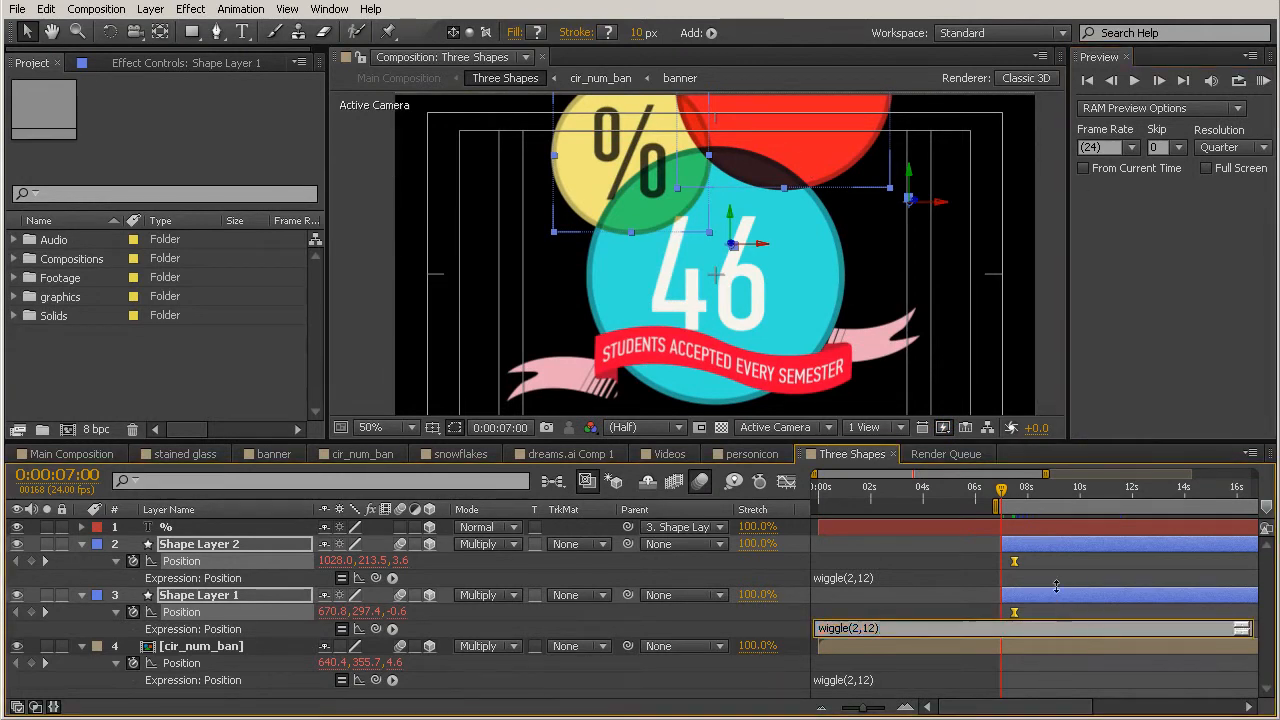
click(1057, 593)
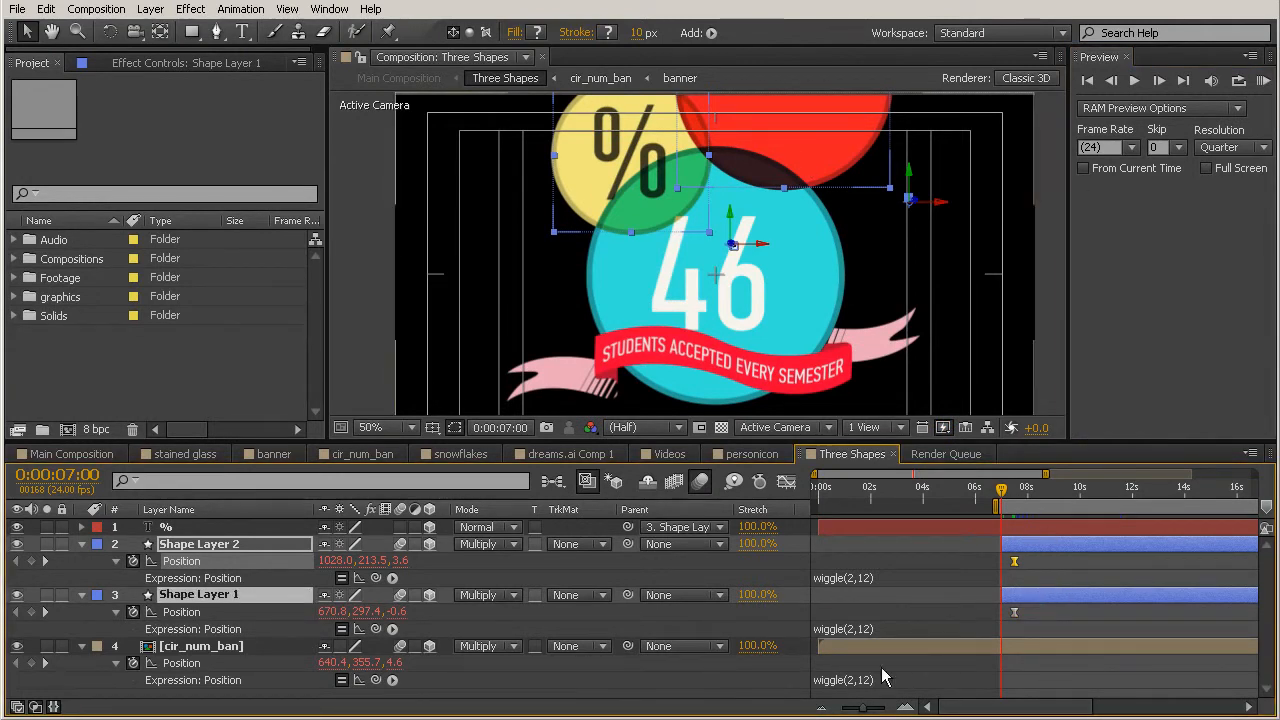
click(908, 649)
click(1037, 595)
drag(688, 219, 585, 54)
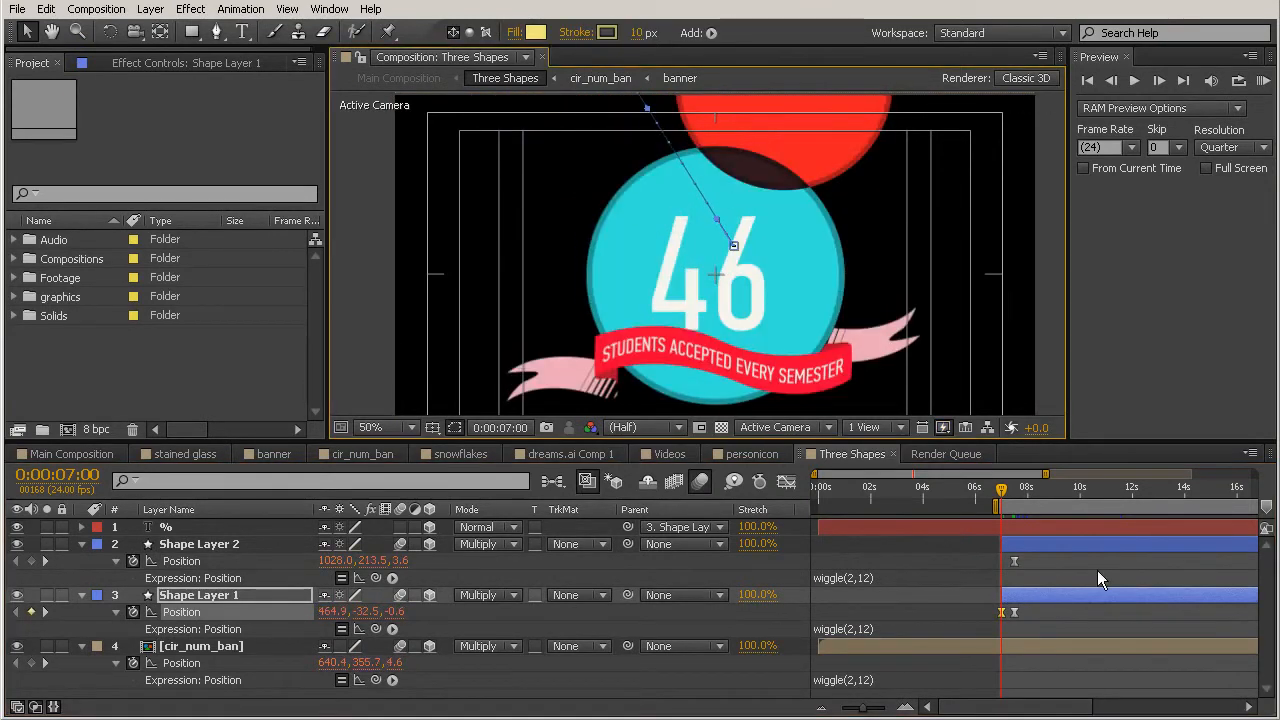
click(1077, 544)
drag(818, 173, 868, 80)
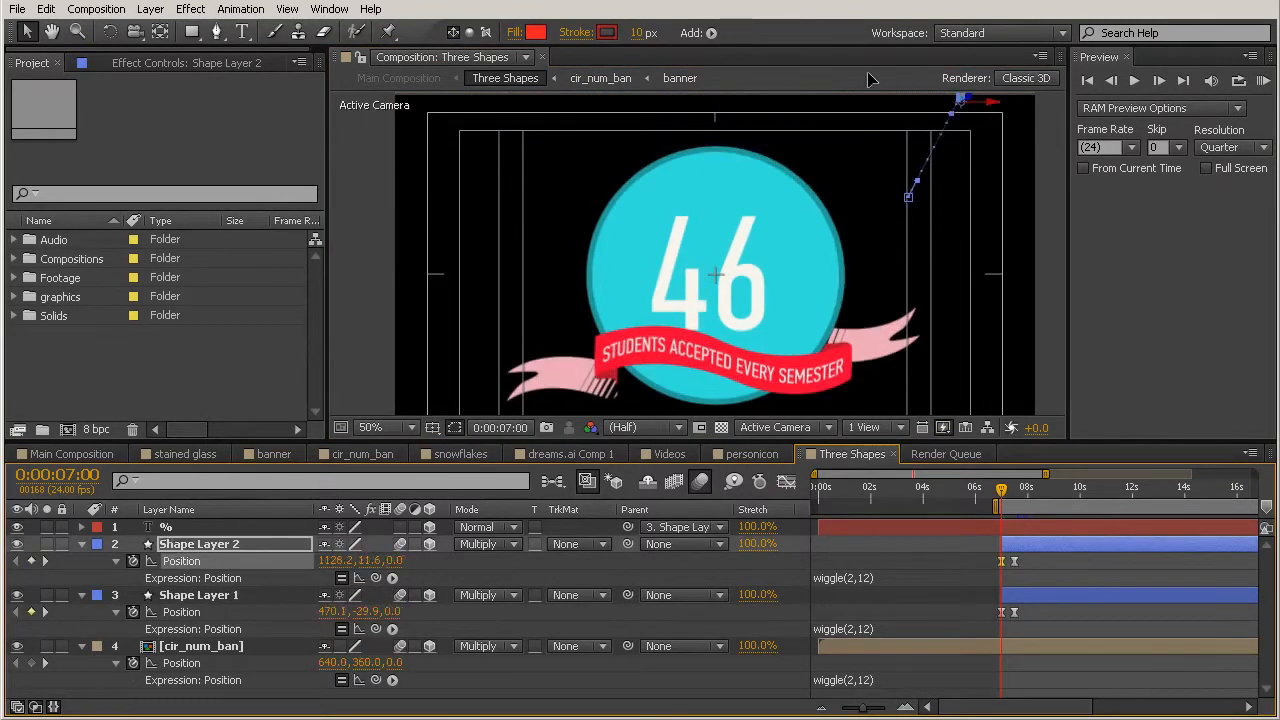
Trim the start of the % text layer to 0:00:07:00 and scrub through the circles' entrance to 0:00:11:04
drag(1009, 484, 1001, 488)
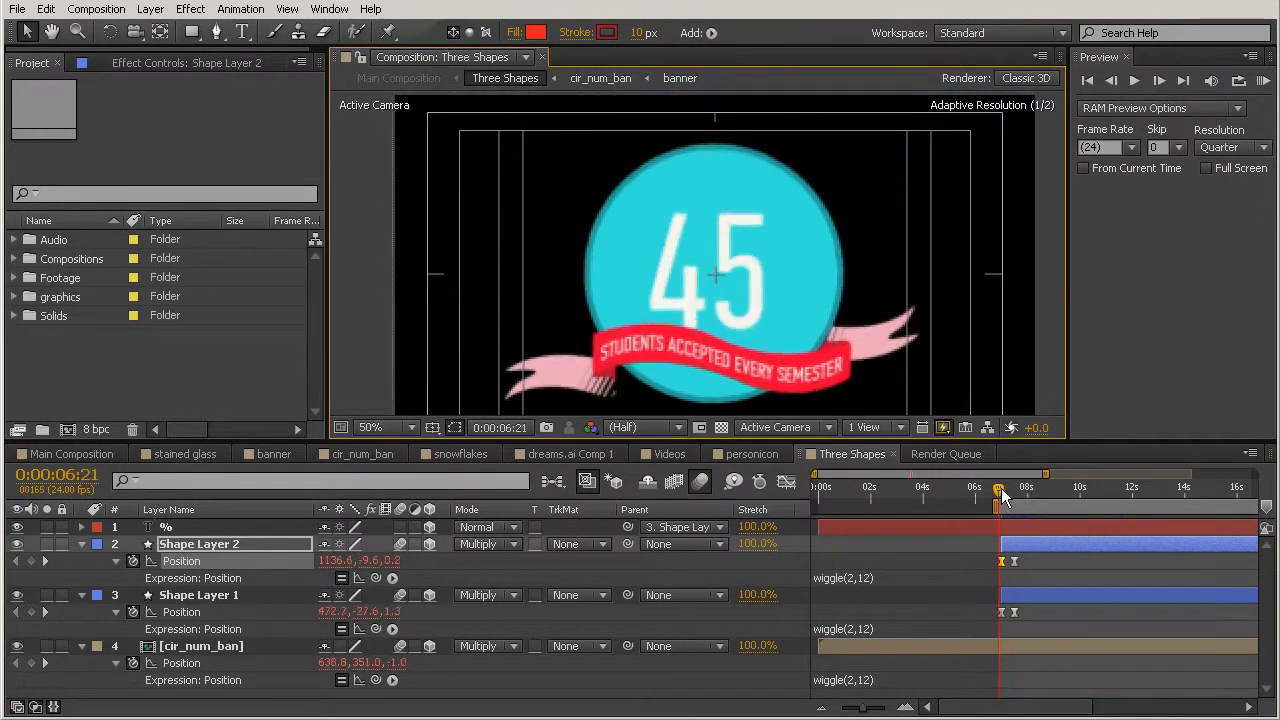
click(320, 530)
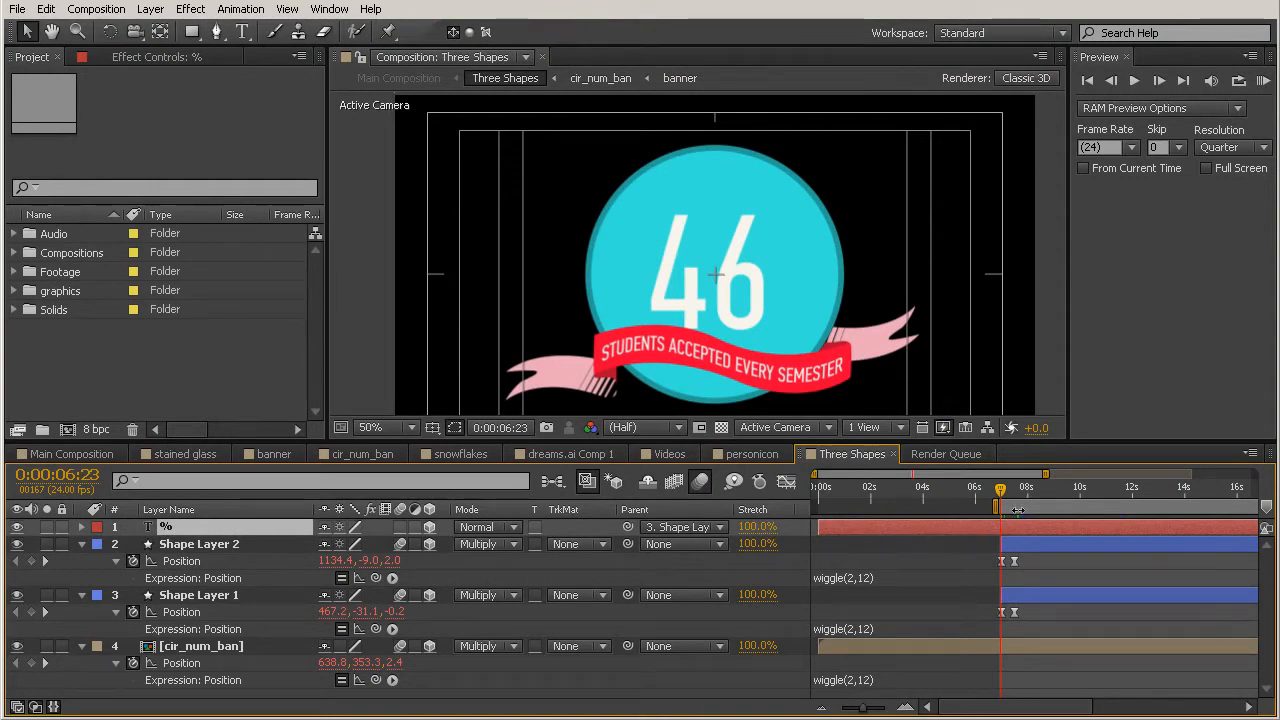
drag(996, 493, 1002, 495)
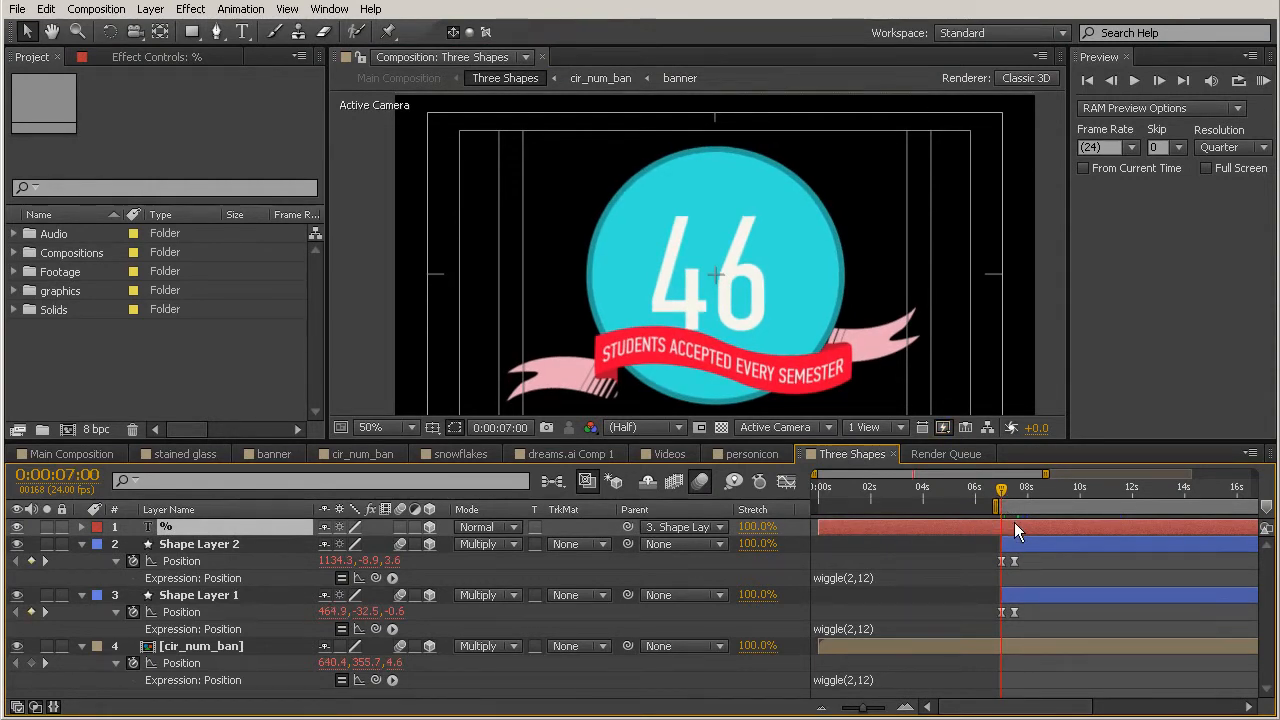
key(alt+bracketleft)
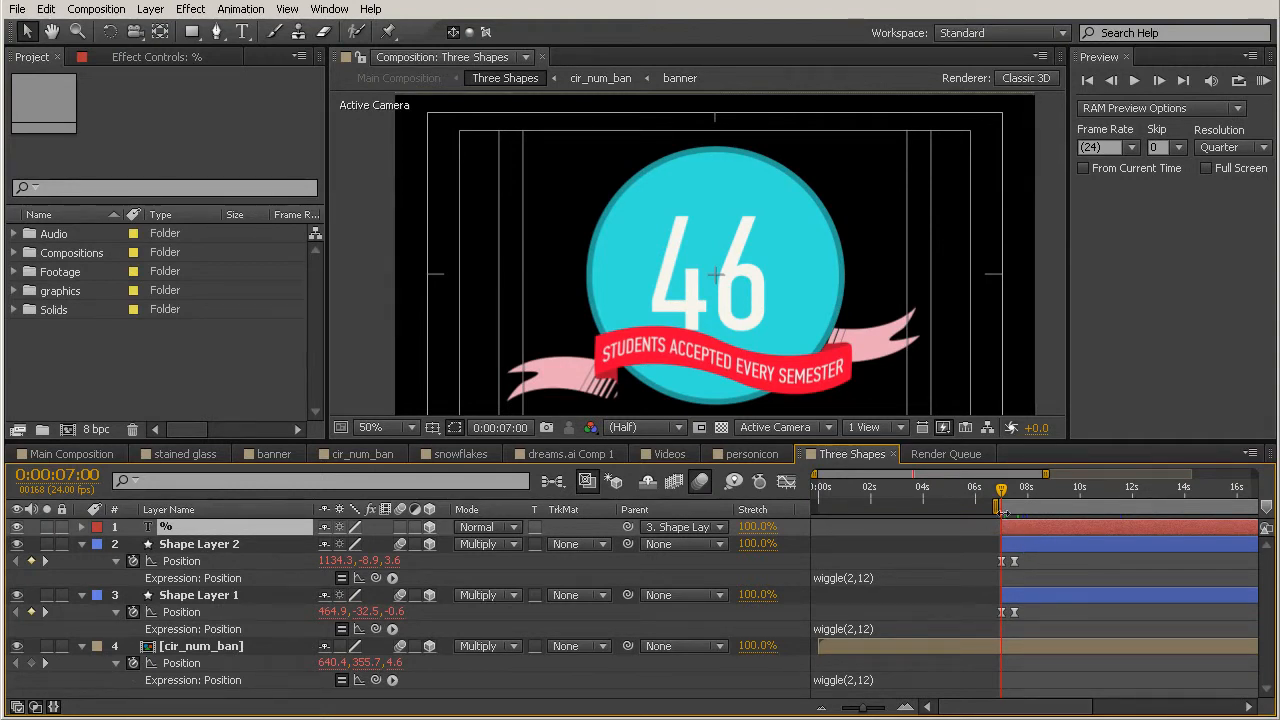
drag(993, 493, 1110, 538)
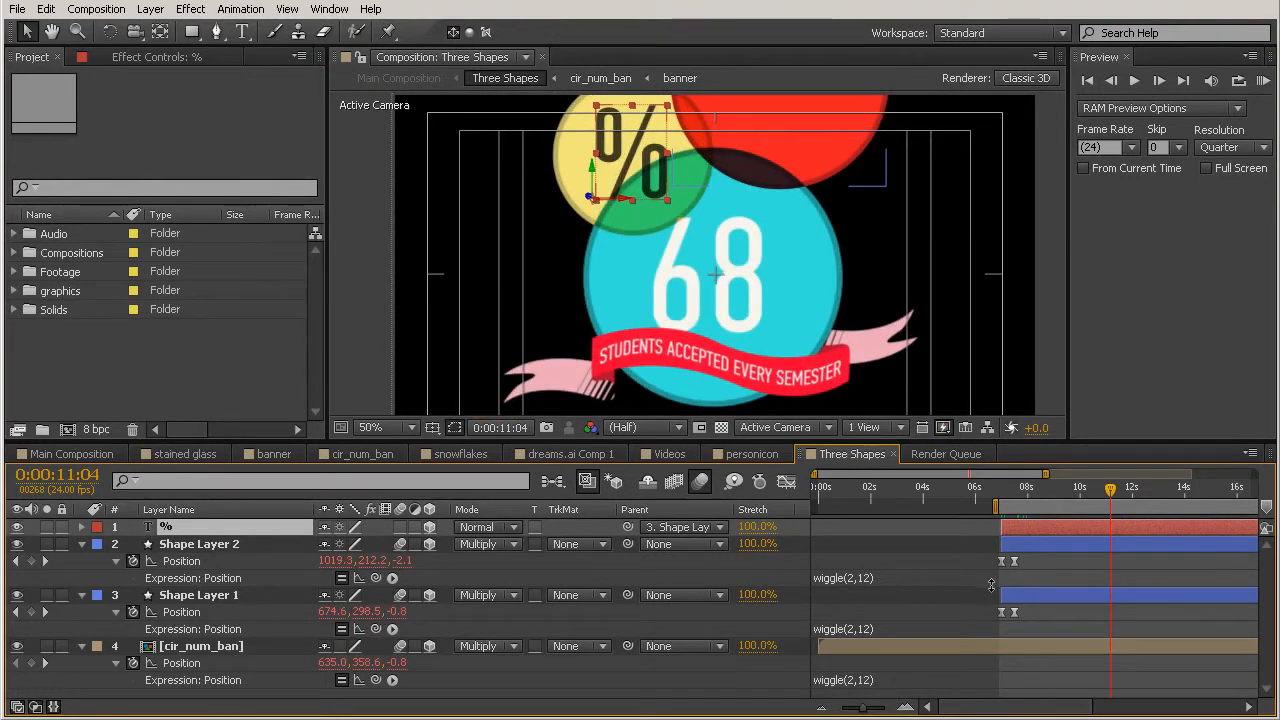
Cut the dreams.ai Comp 1 layer from Main Composition and paste it above the % layer in Three Shapes
click(80, 454)
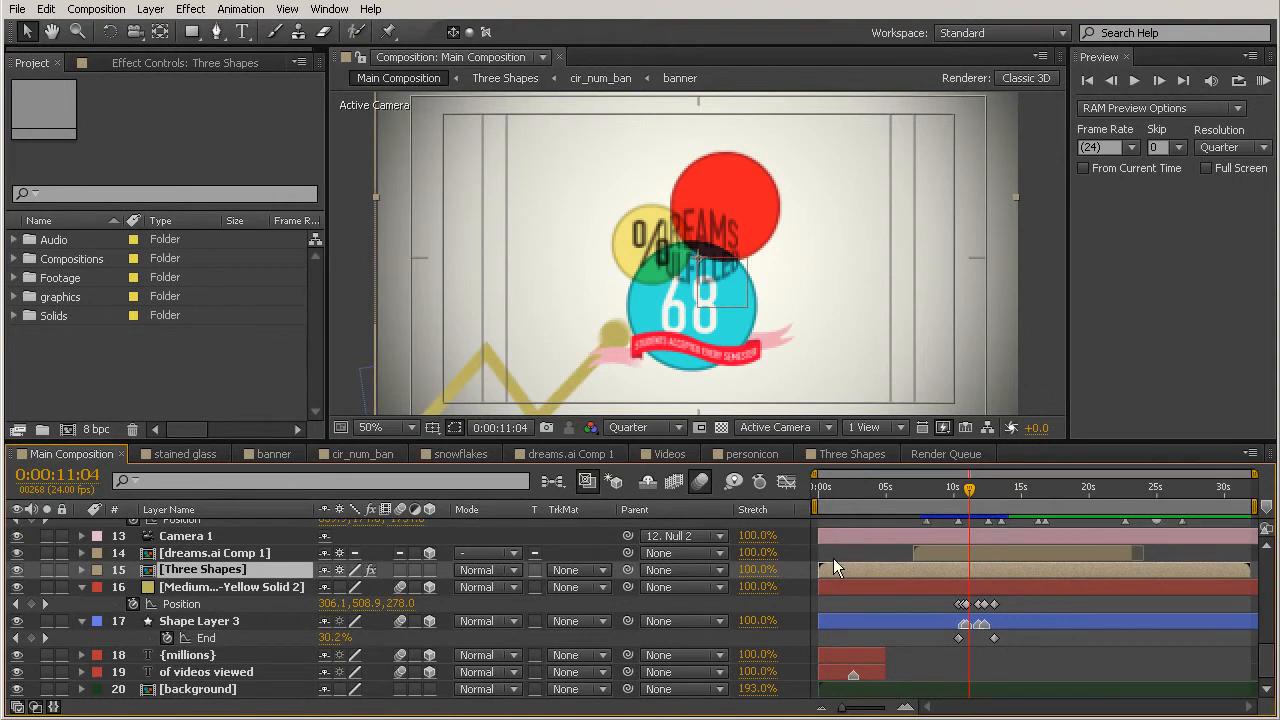
click(933, 553)
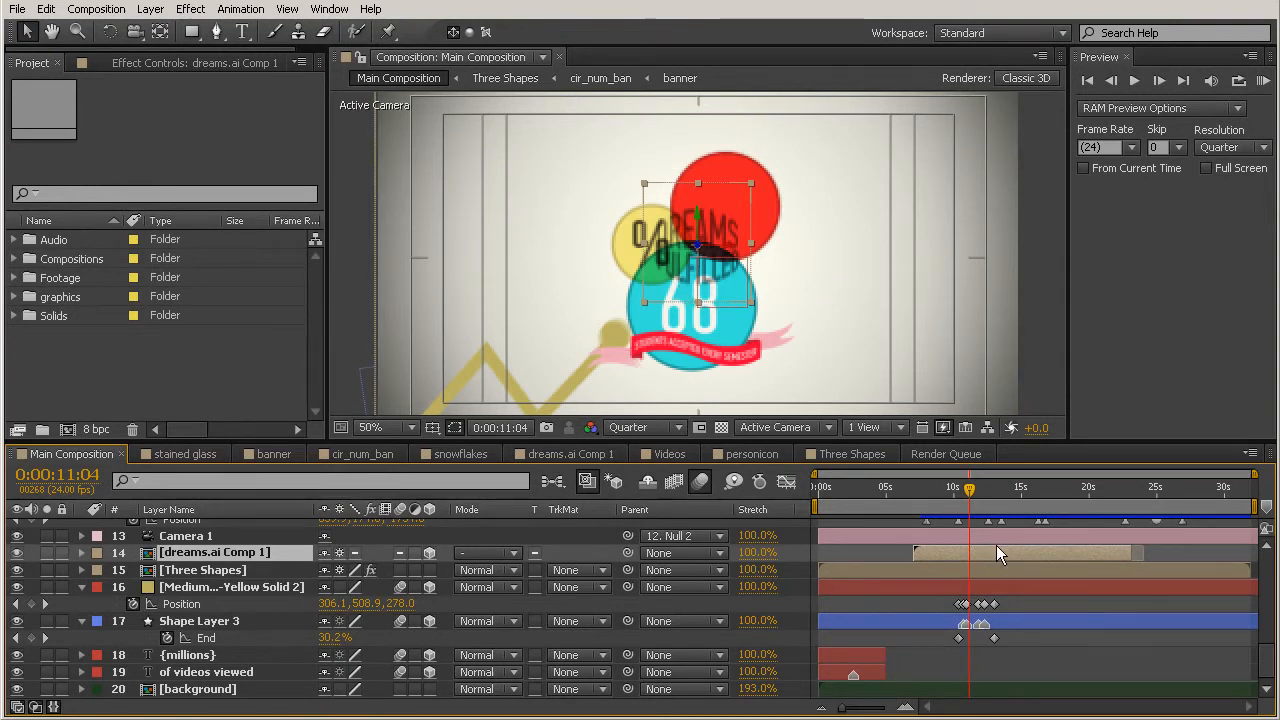
key(Delete)
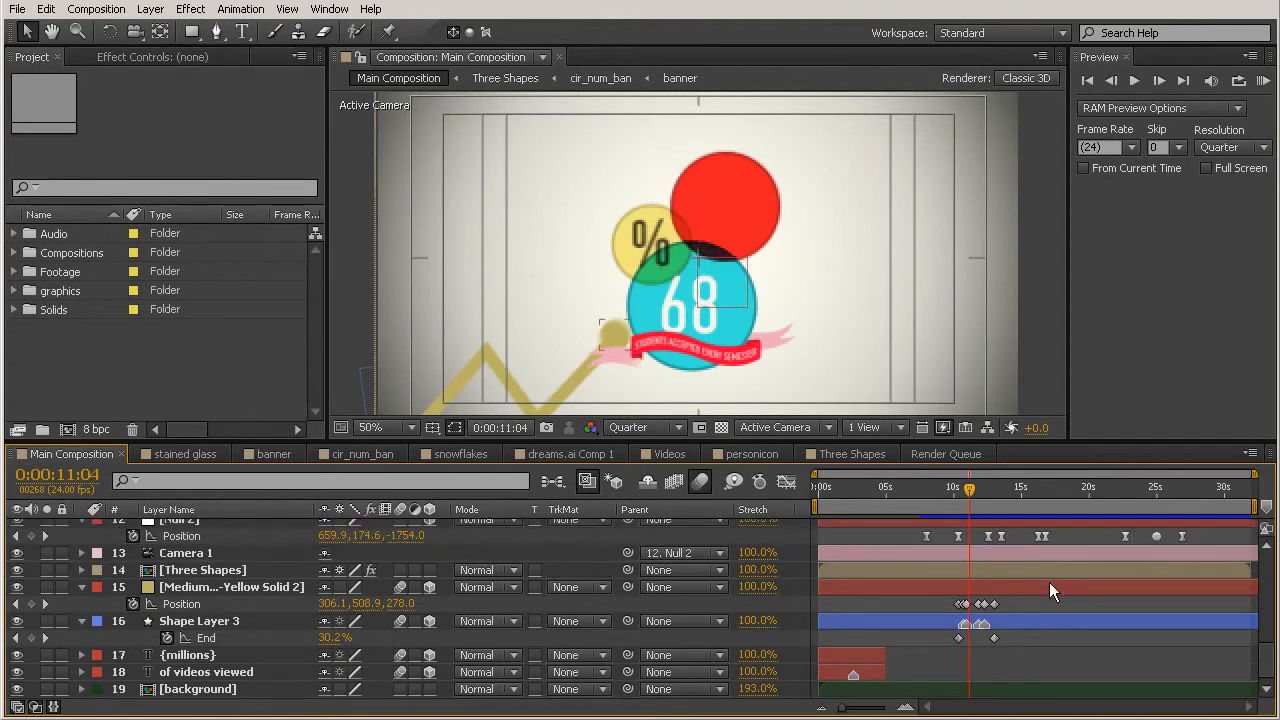
double_click(226, 569)
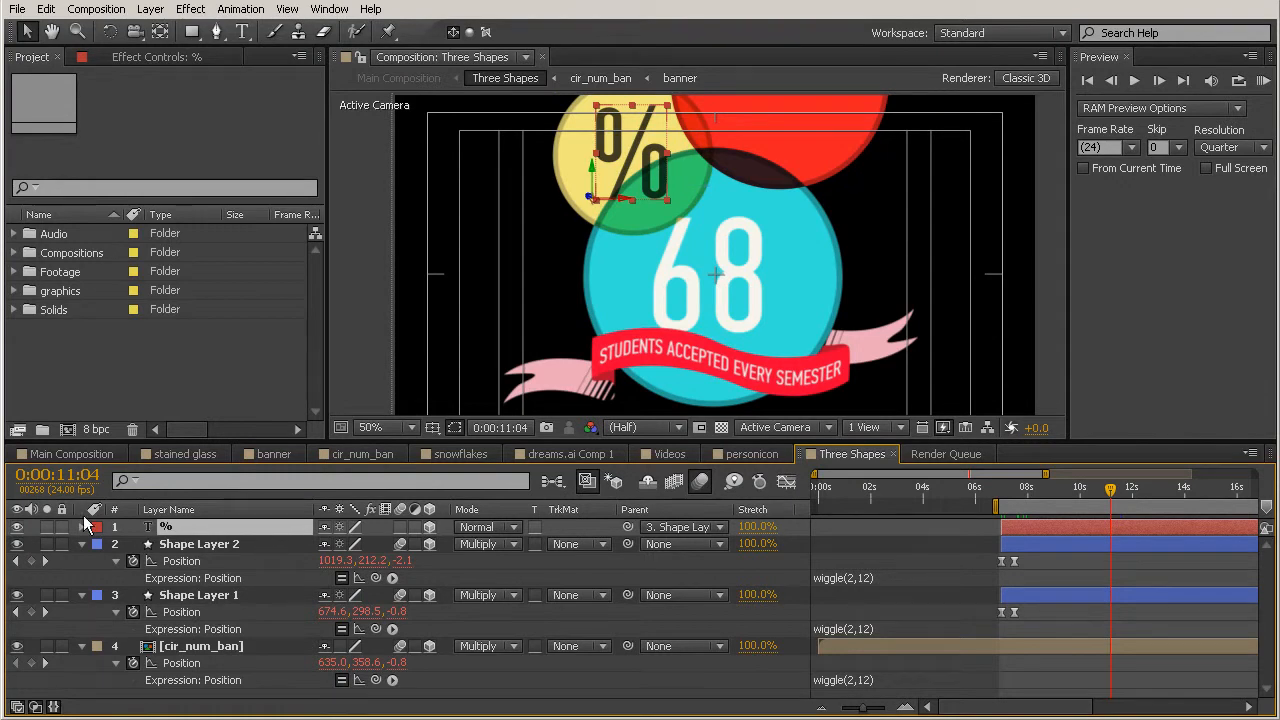
key(ctrl+v)
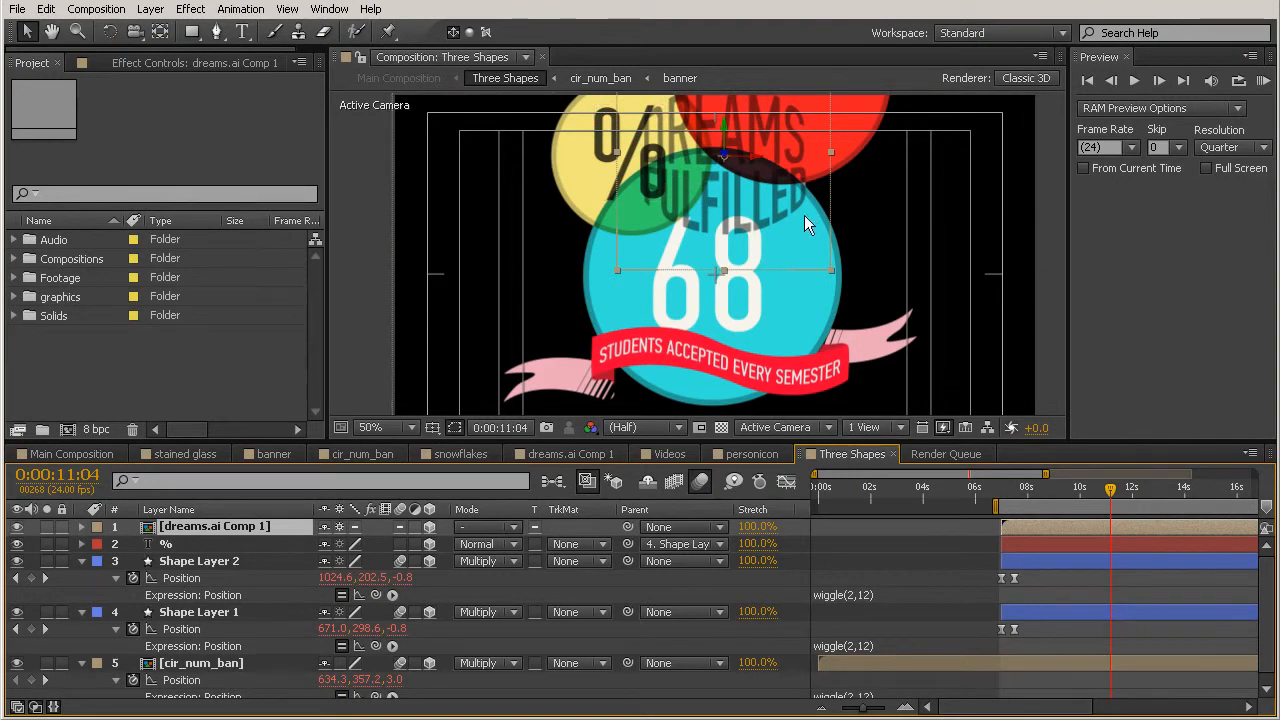
Place the Dreams Fulfilled text on the red circle, parent dreams.ai Comp 1 to Shape Layer 2, and scrub back to check it
drag(768, 214, 824, 129)
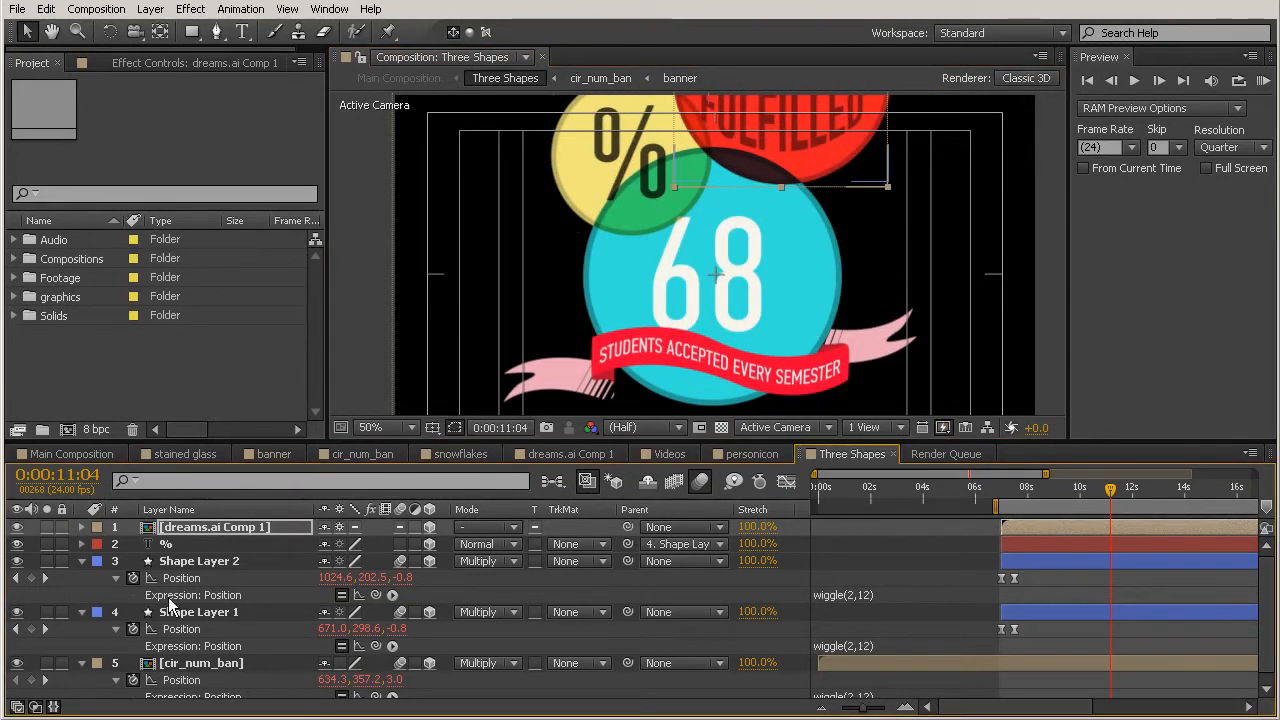
click(205, 612)
click(203, 561)
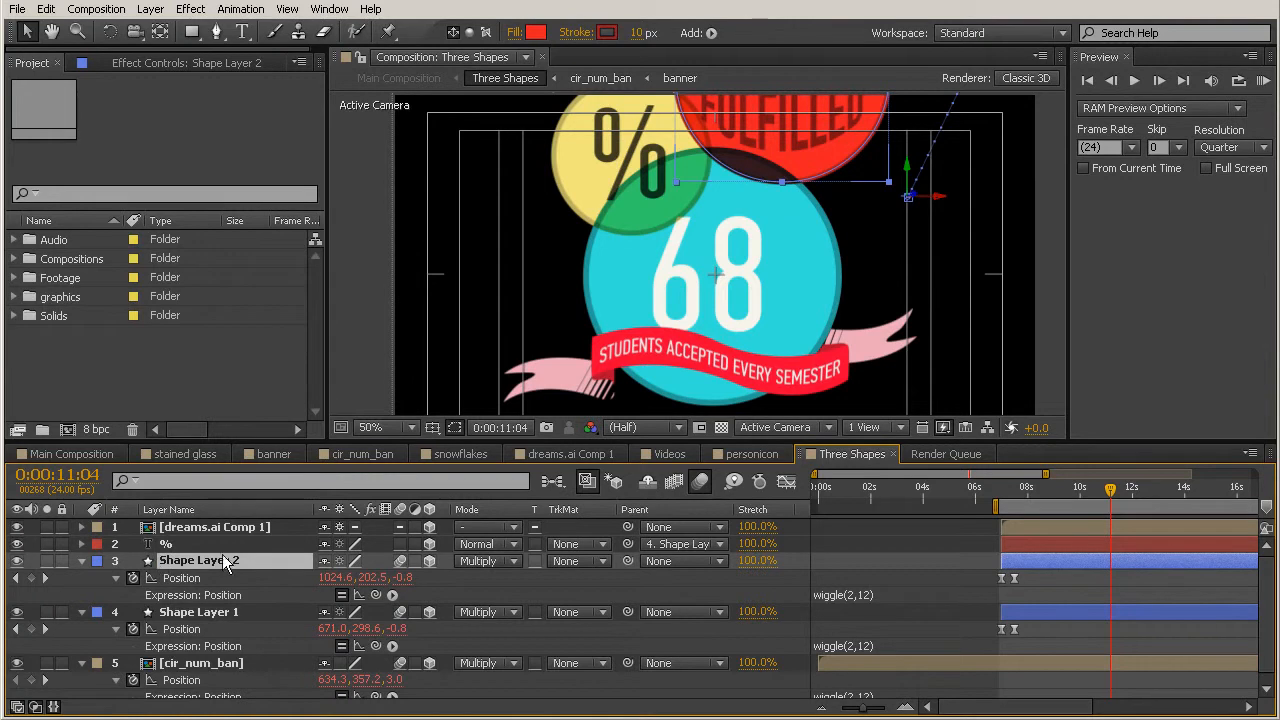
drag(627, 527, 236, 560)
drag(1116, 485, 1025, 562)
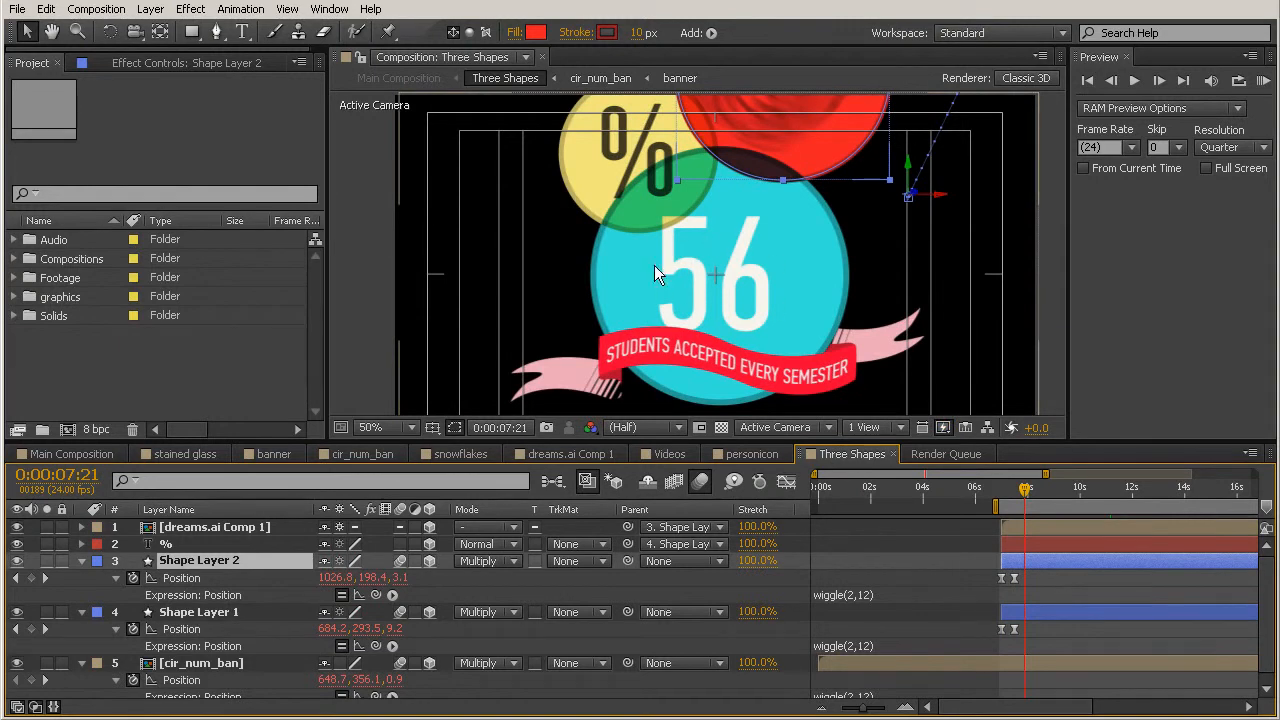
In the cir_num_ban precomposition, move the count-up layer's last number value keyframe to 0:00:06:17
drag(1025, 489, 991, 513)
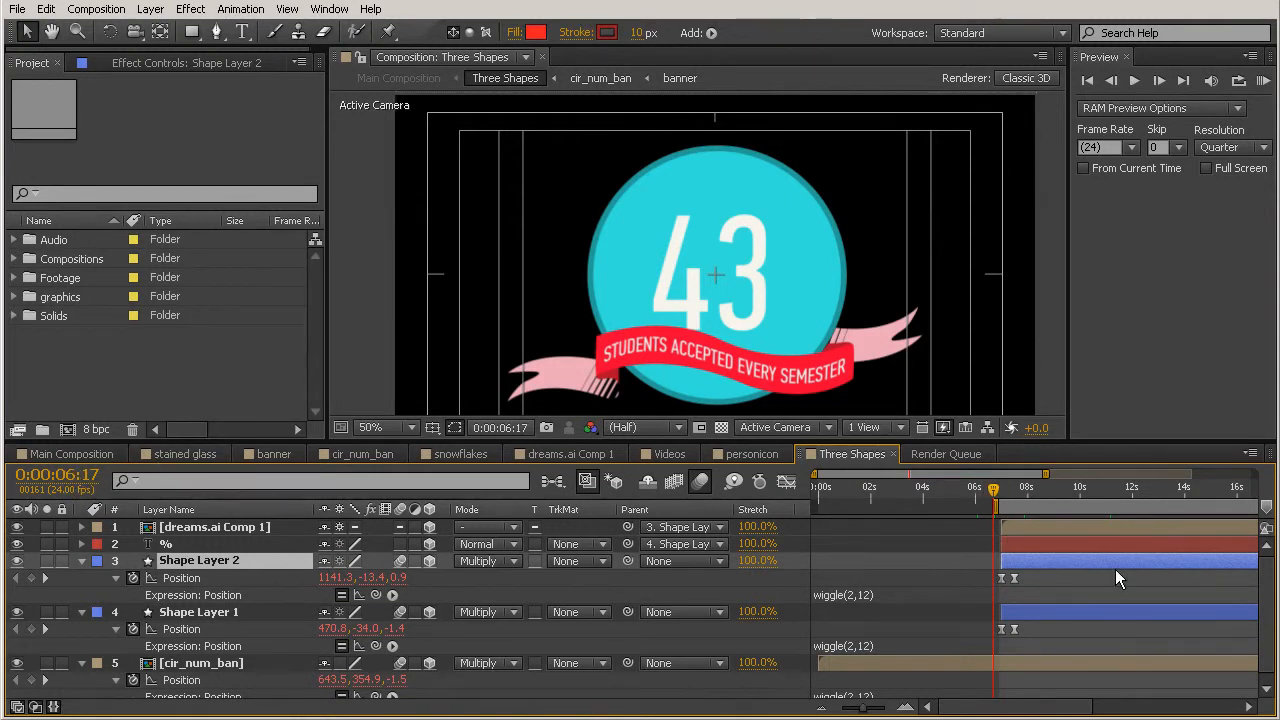
scroll(1114, 571, down, 1)
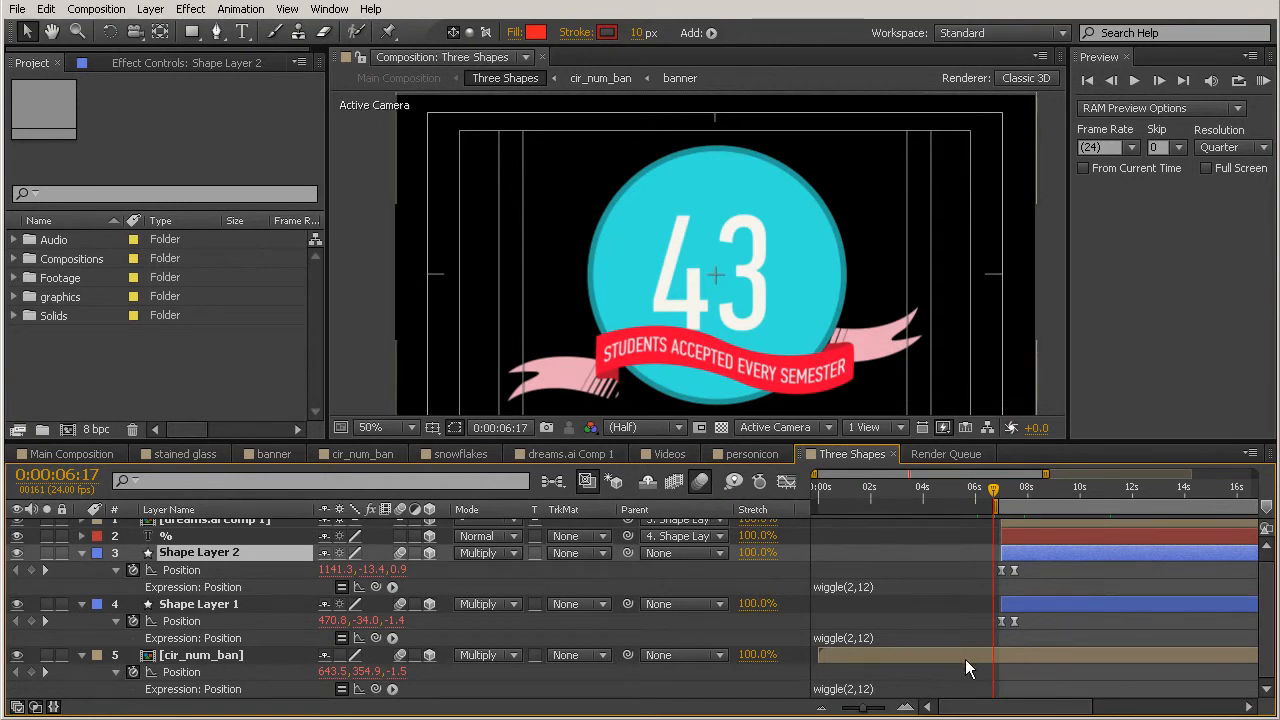
double_click(1039, 652)
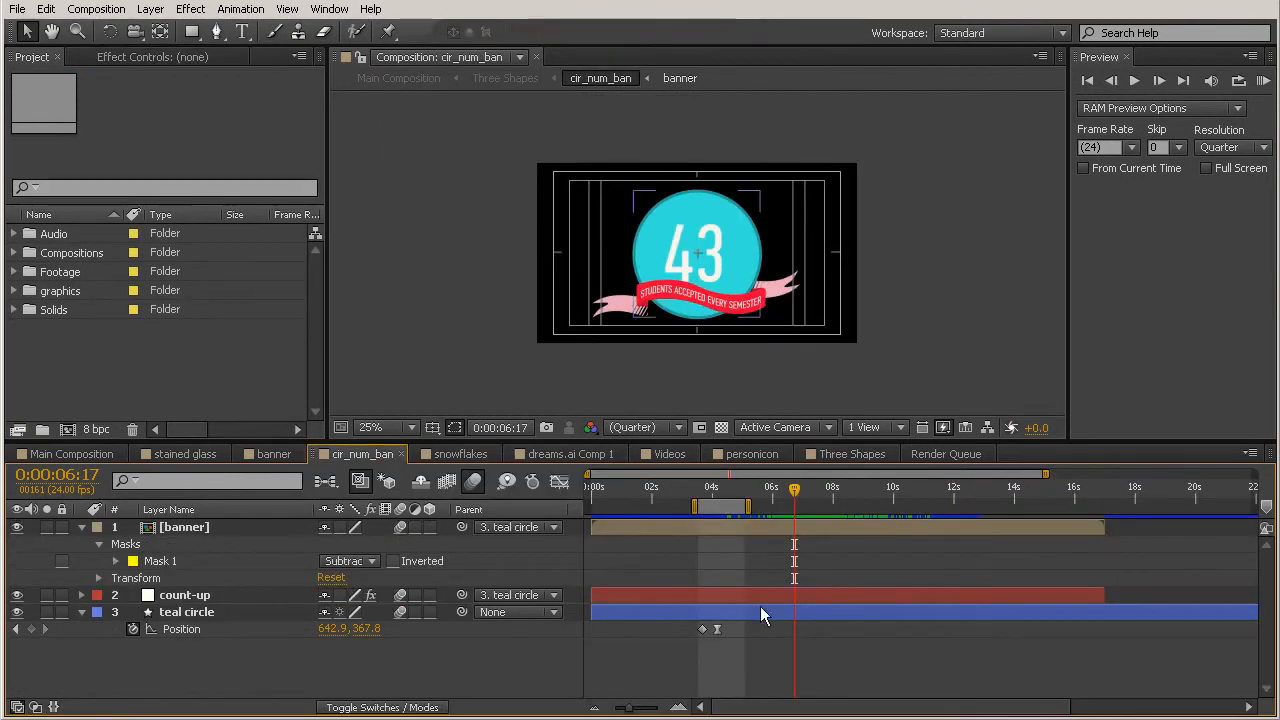
click(226, 596)
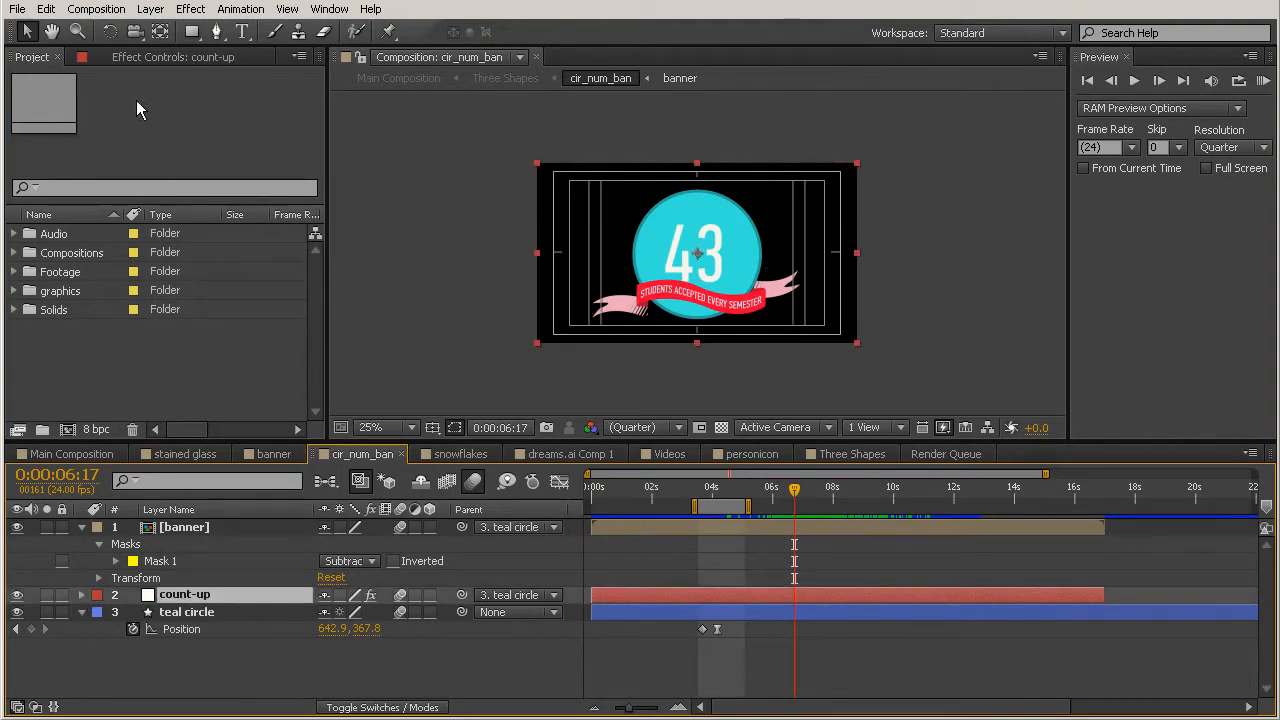
click(166, 58)
click(176, 598)
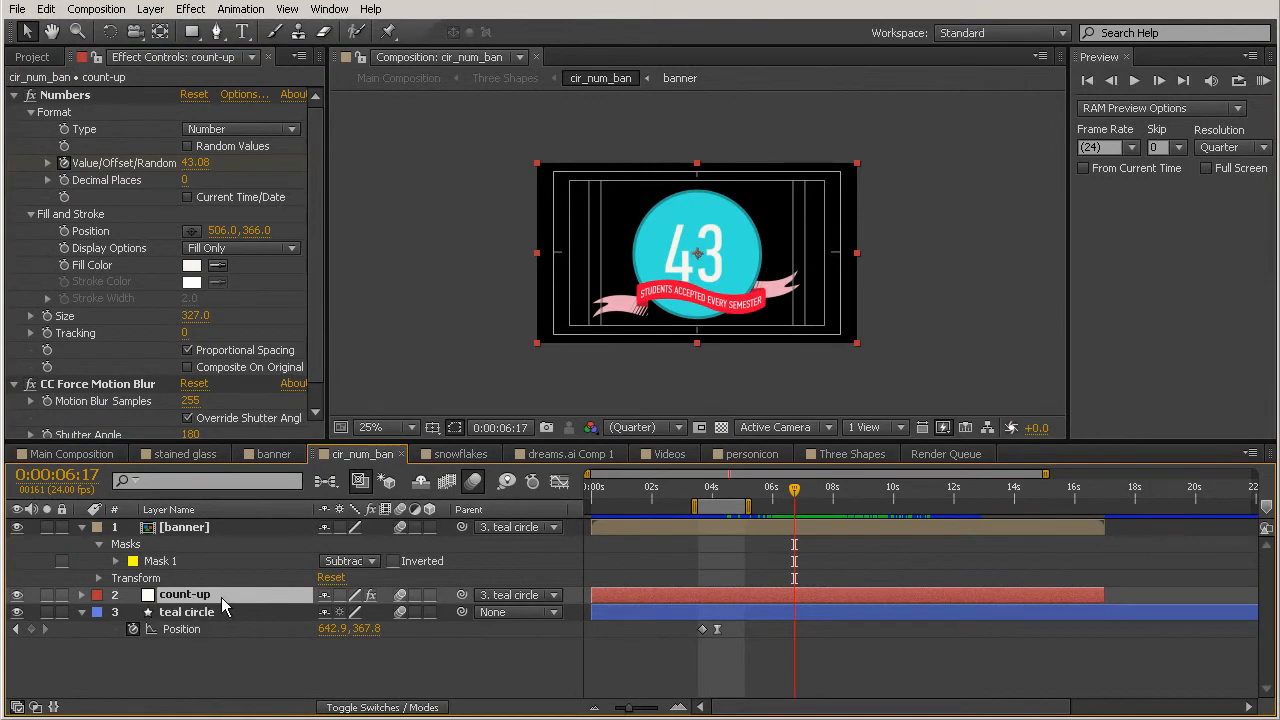
key(u)
drag(865, 630, 800, 636)
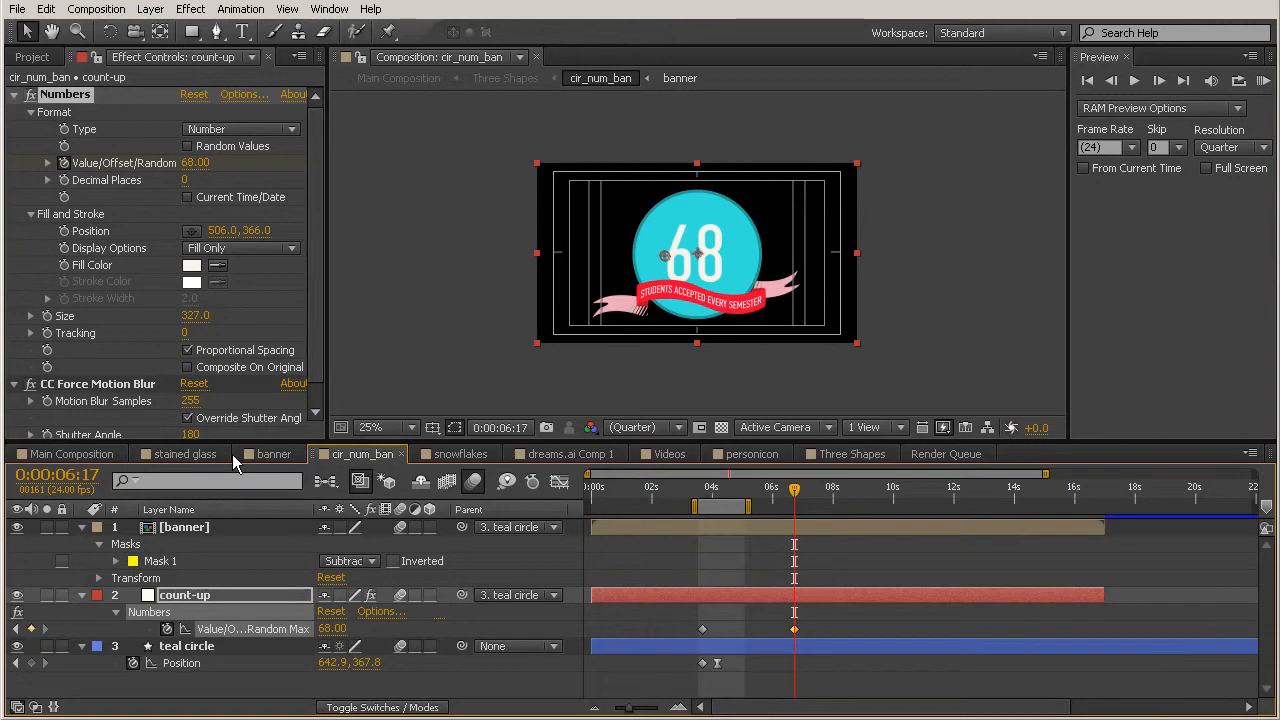
Check the circles' landing in Three Shapes, then add a count-up value keyframe in cir_num_ban at 0:00:07:15
click(852, 454)
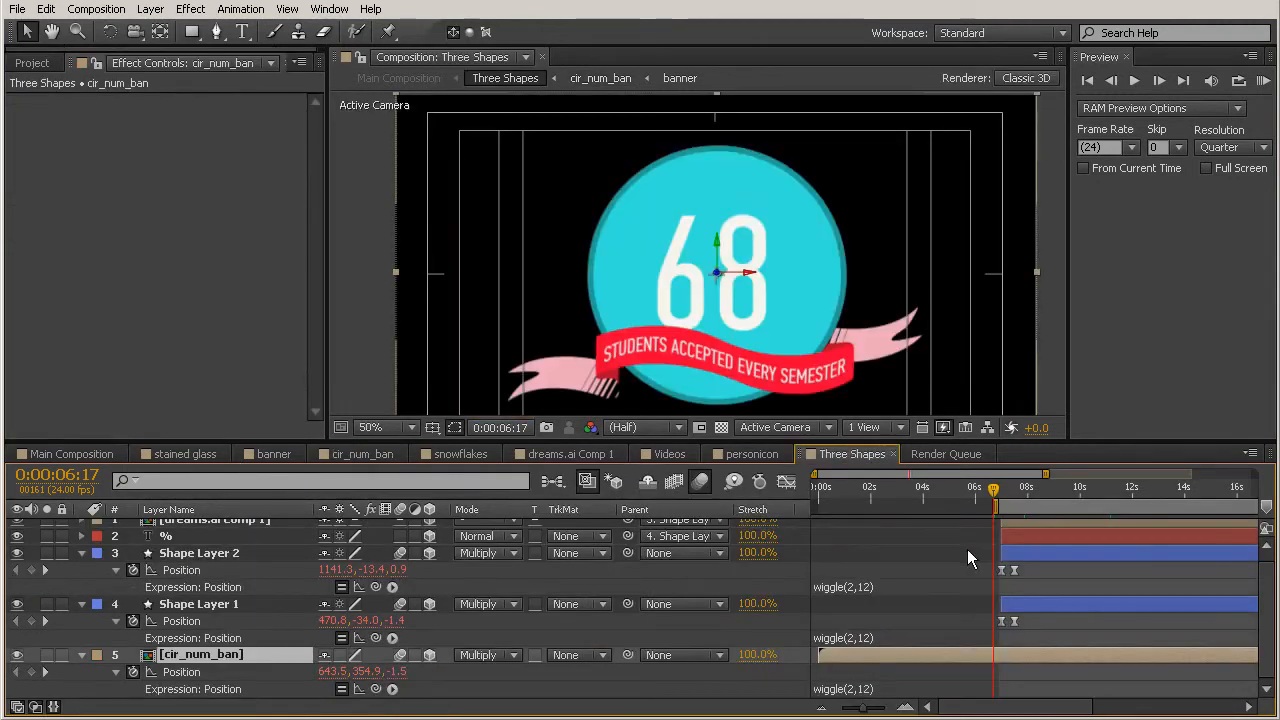
drag(993, 492, 1031, 548)
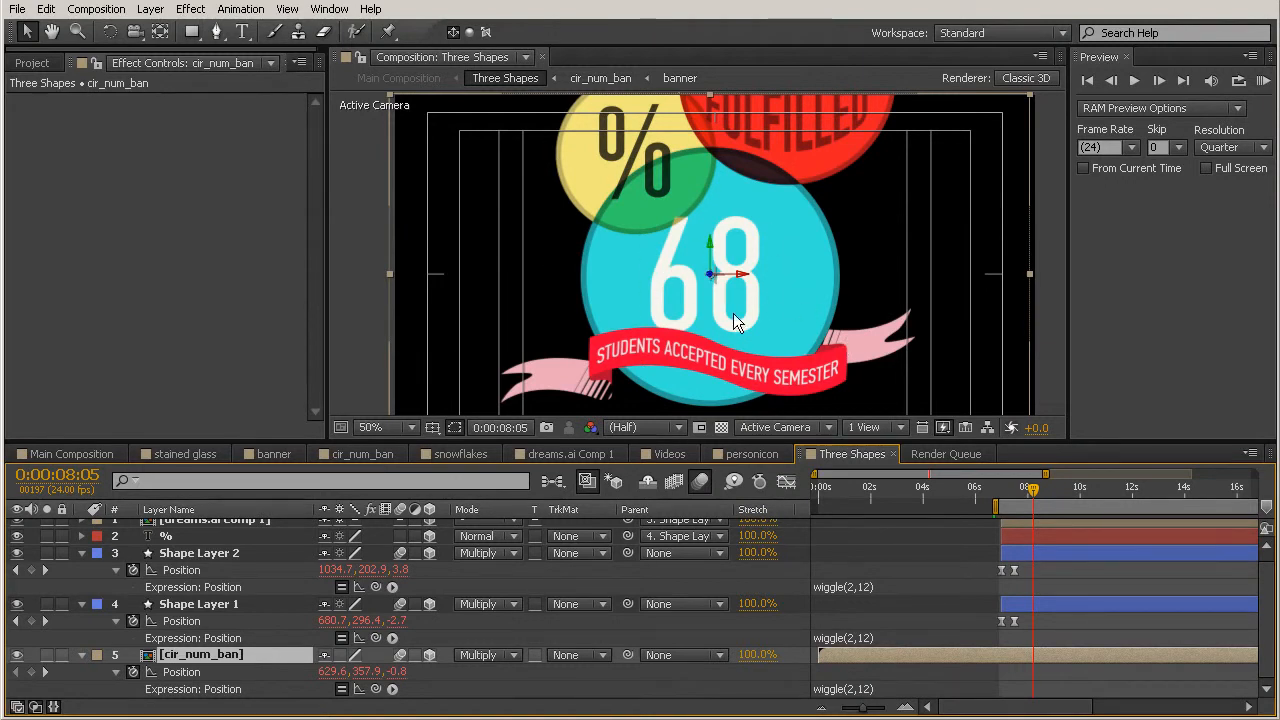
mouse_move(1036, 488)
mouse_down()
mouse_move(999, 487)
mouse_move(1018, 500)
mouse_up()
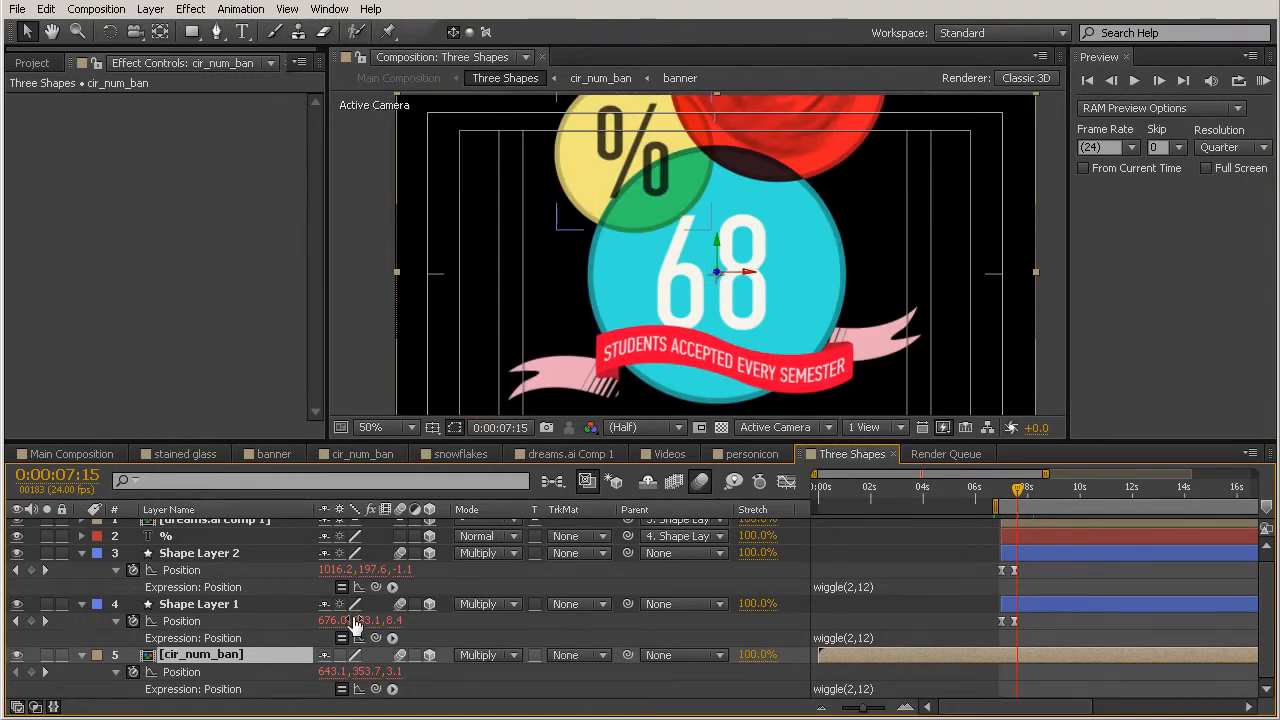
double_click(201, 655)
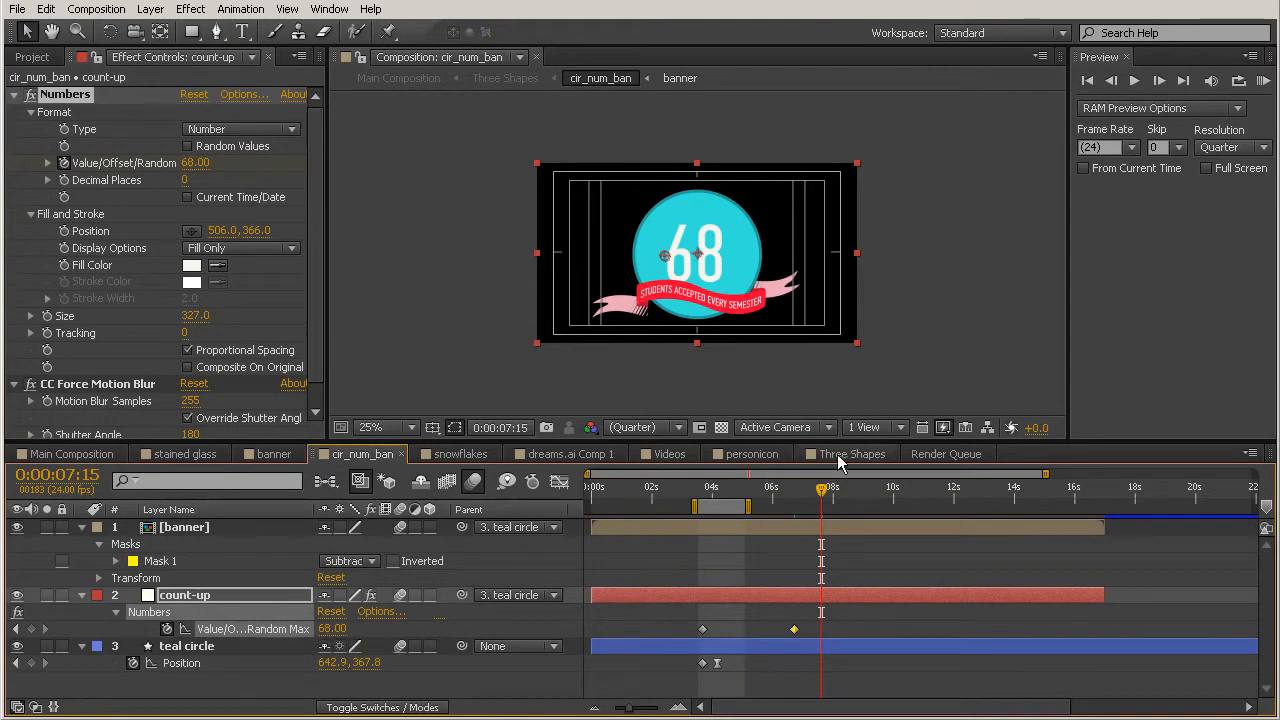
click(31, 629)
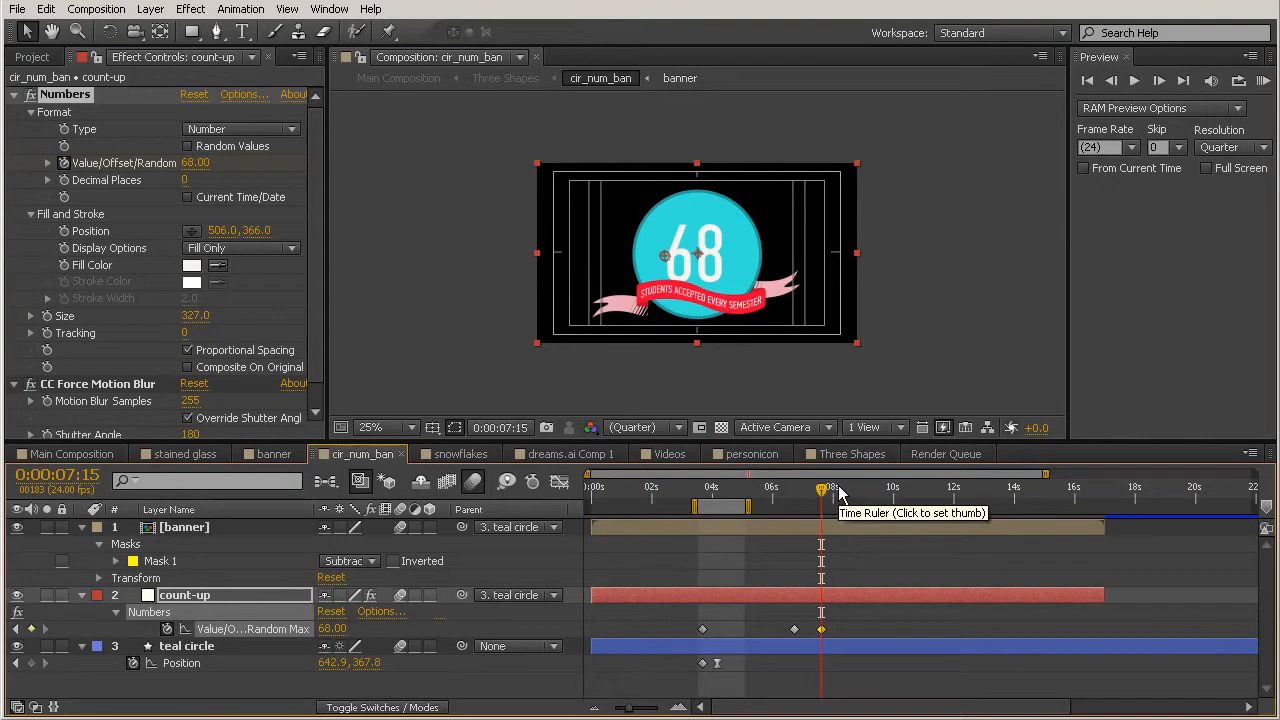
At 0:00:08:17, set the count-up number value to 100 and step back two frames to check the change
drag(838, 494, 855, 497)
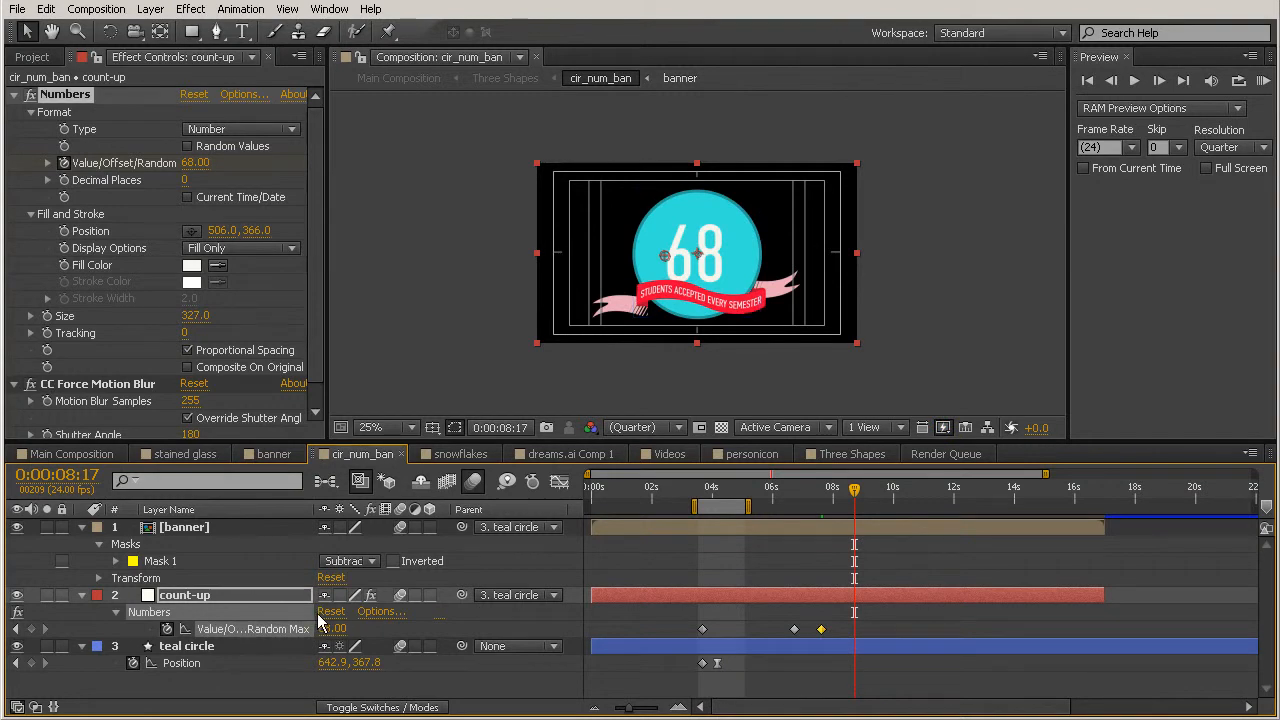
drag(327, 628, 355, 665)
text(100)
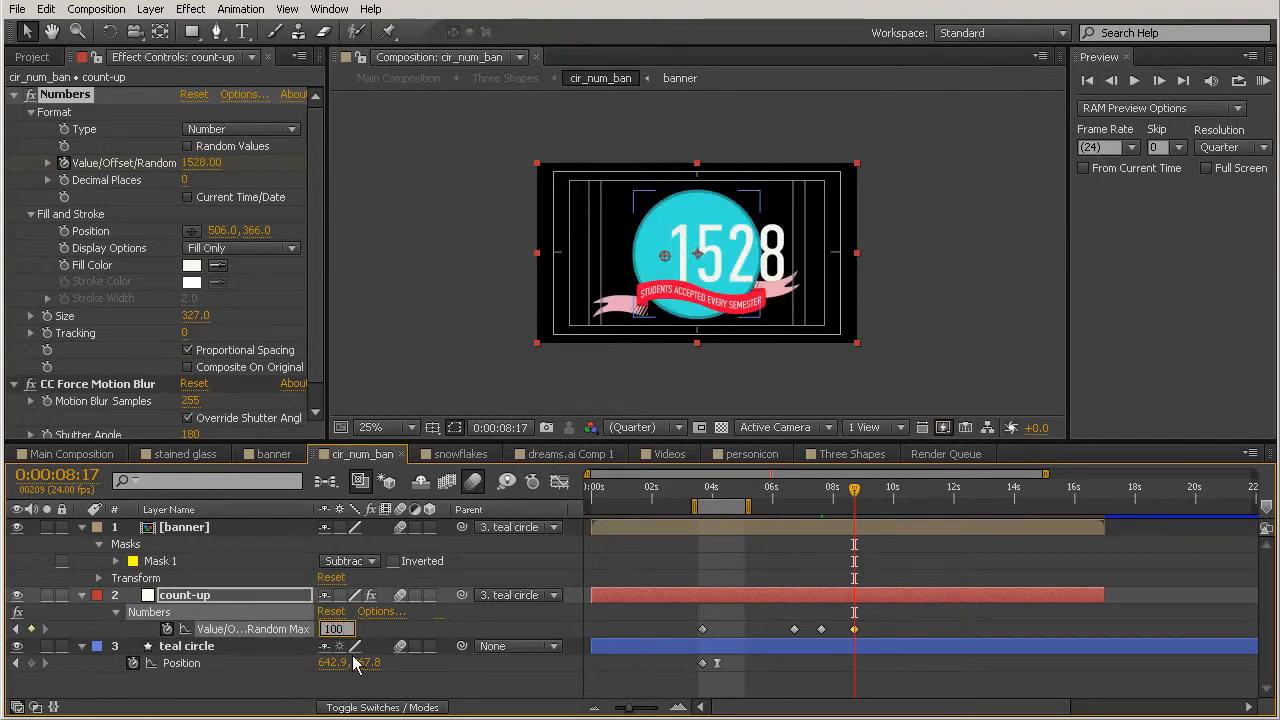
key(Return)
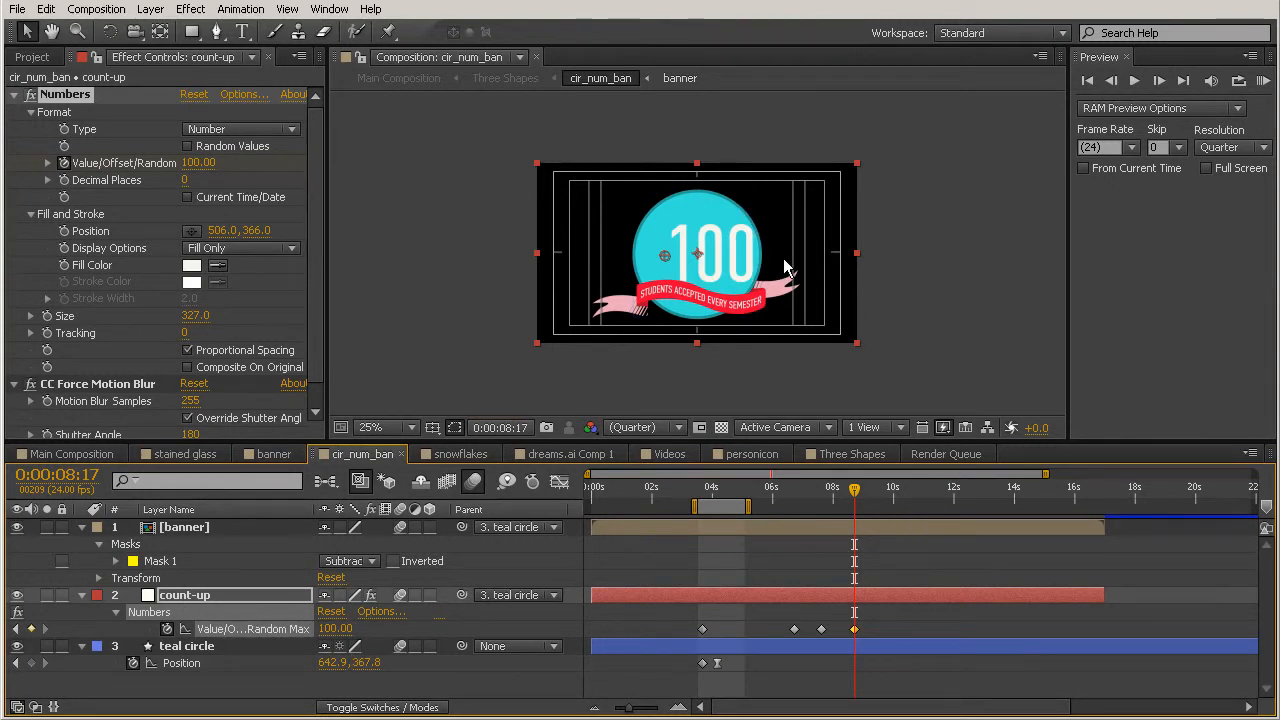
key(Page_Up)
key(Page_Up)
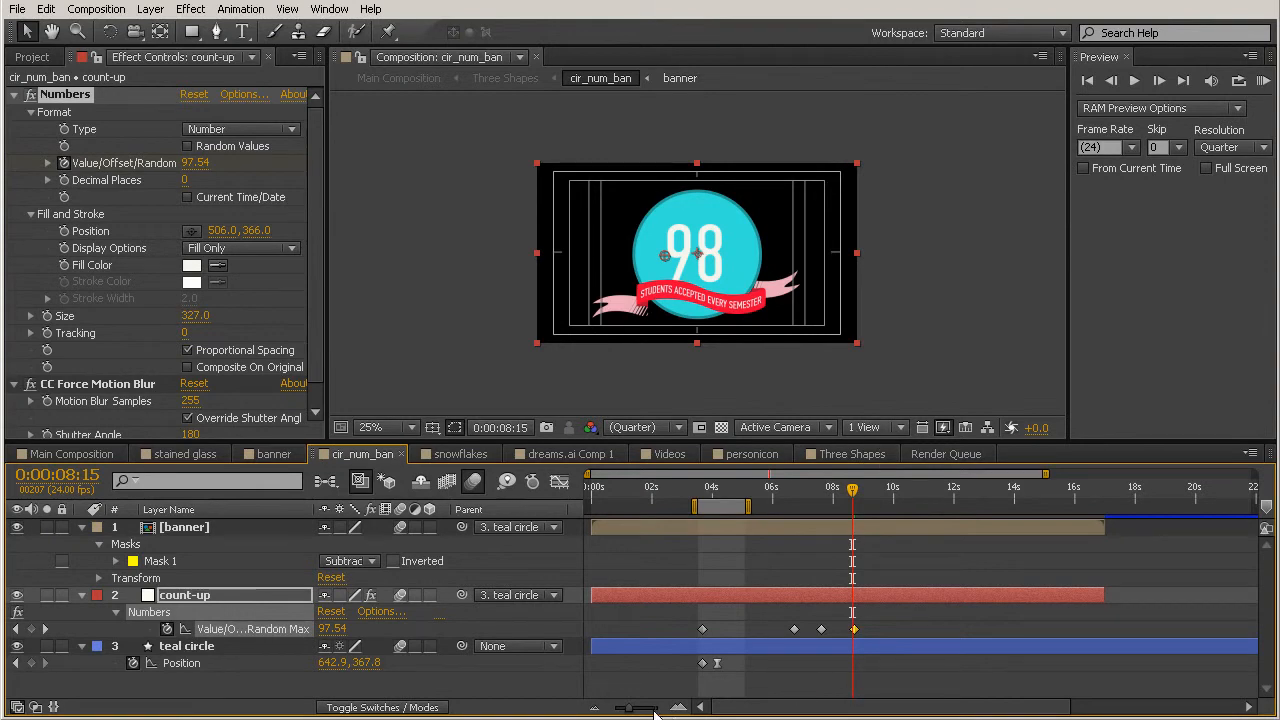
Start keyframing the Numbers effect's Position at 0:00:08:17 and shift that keyframe one frame earlier on the count-up layer
drag(630, 712, 649, 712)
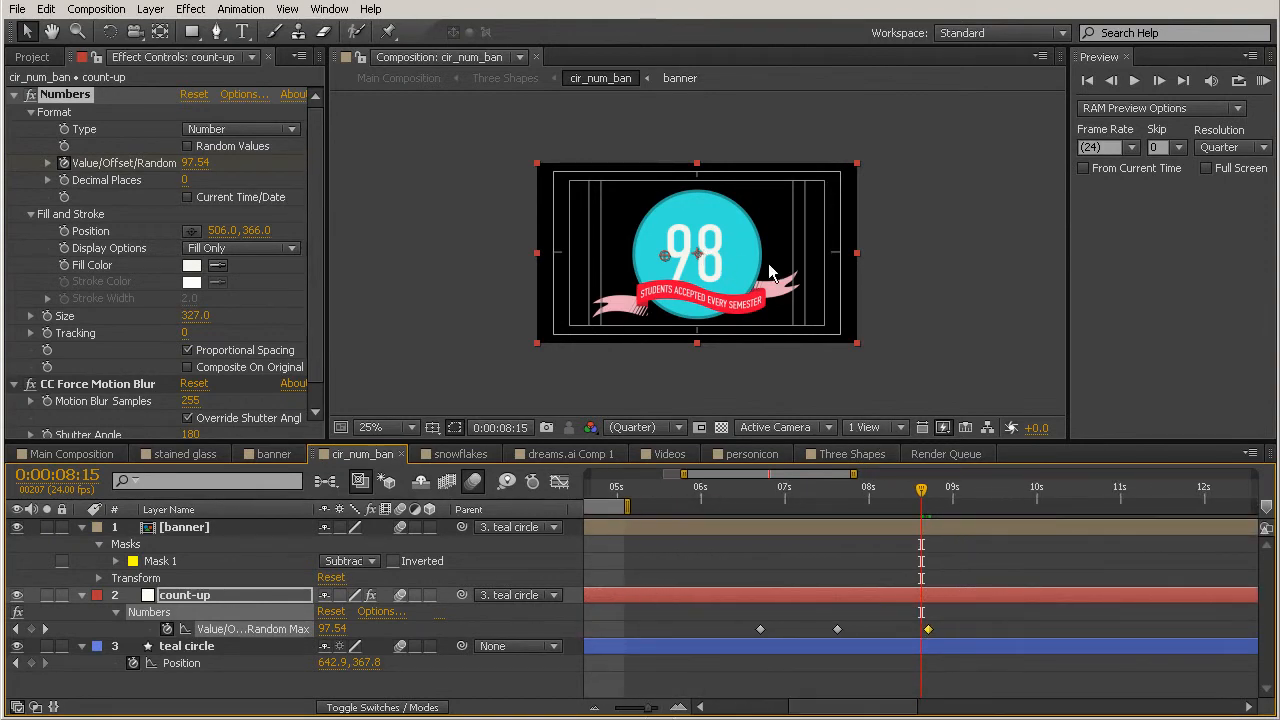
drag(921, 490, 928, 497)
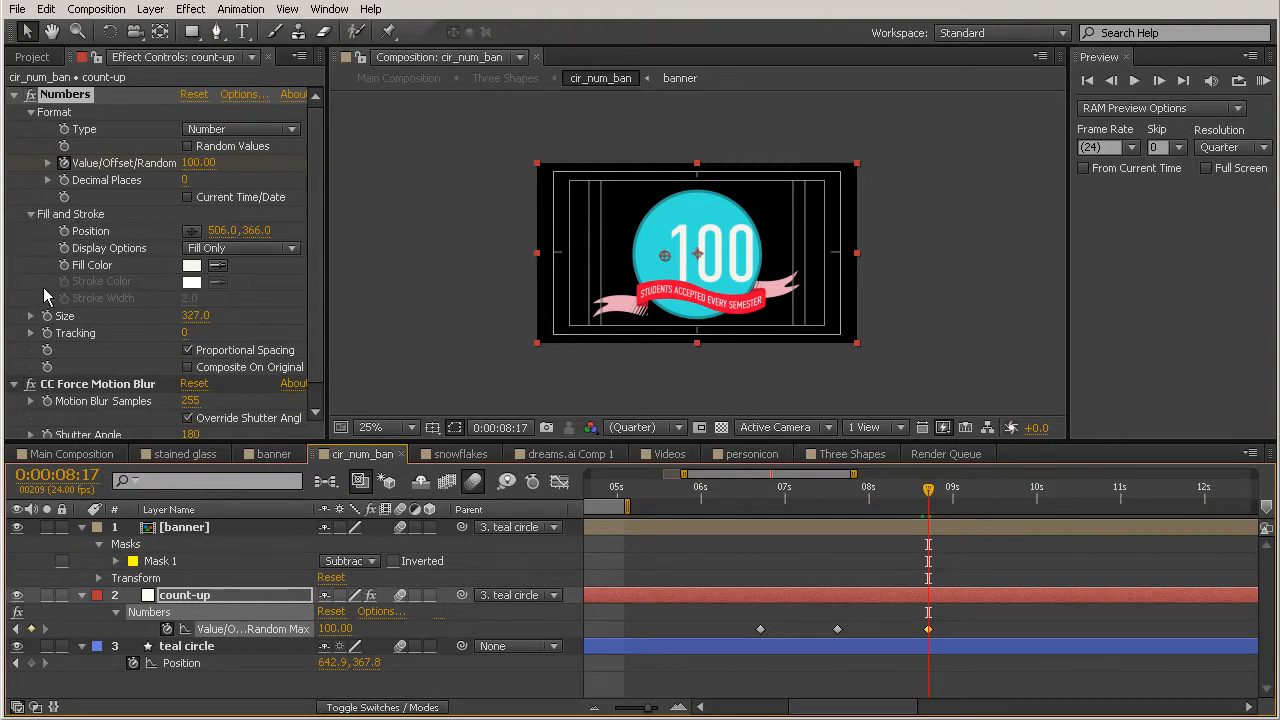
click(63, 231)
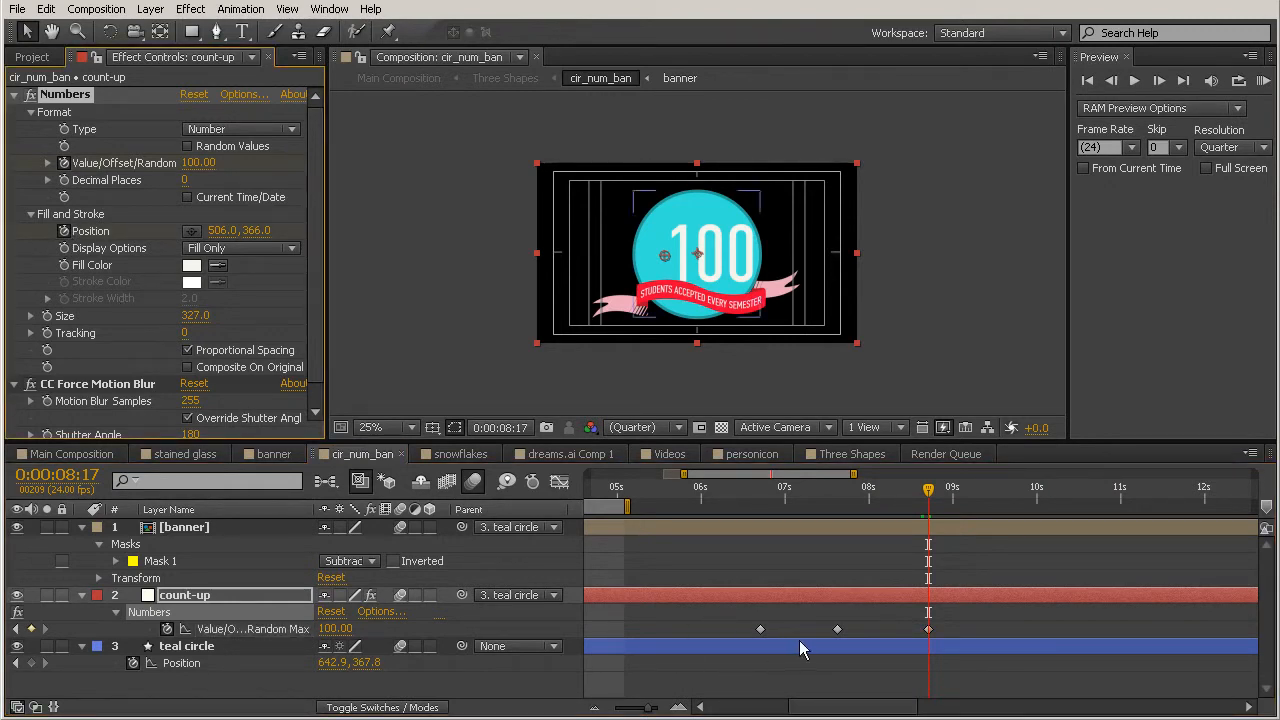
click(1080, 621)
click(1005, 597)
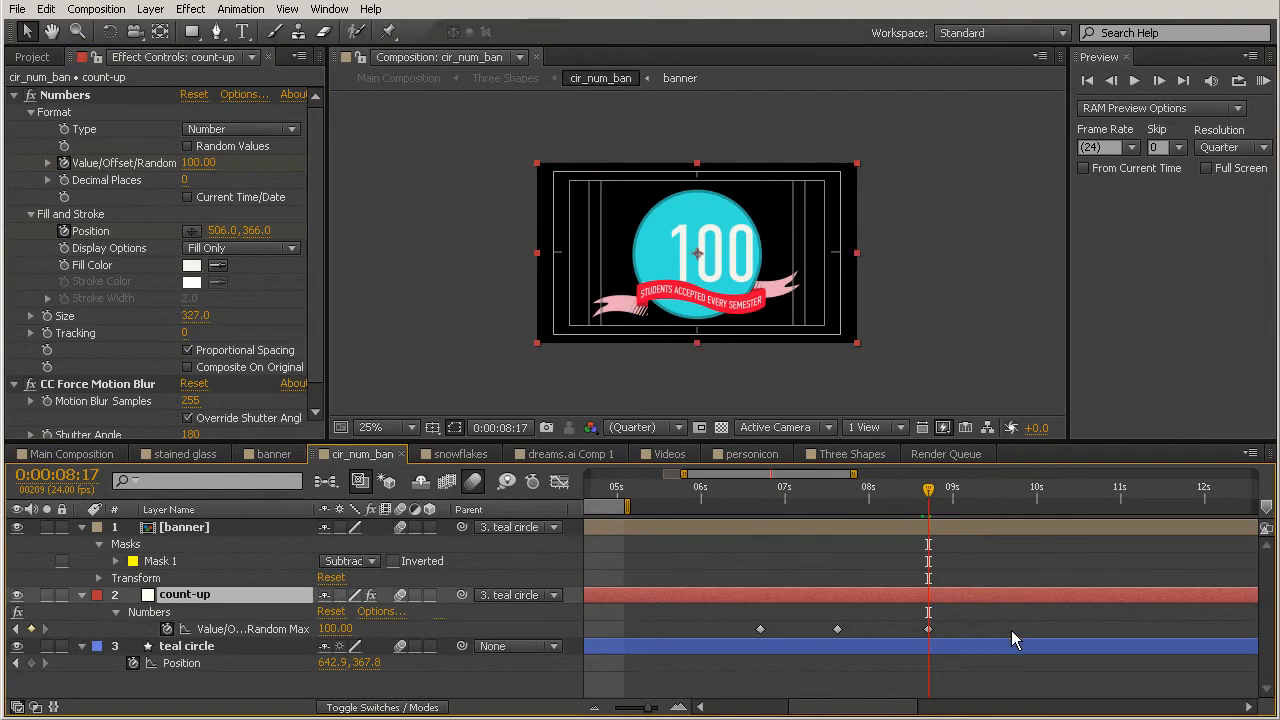
key(u)
key(u)
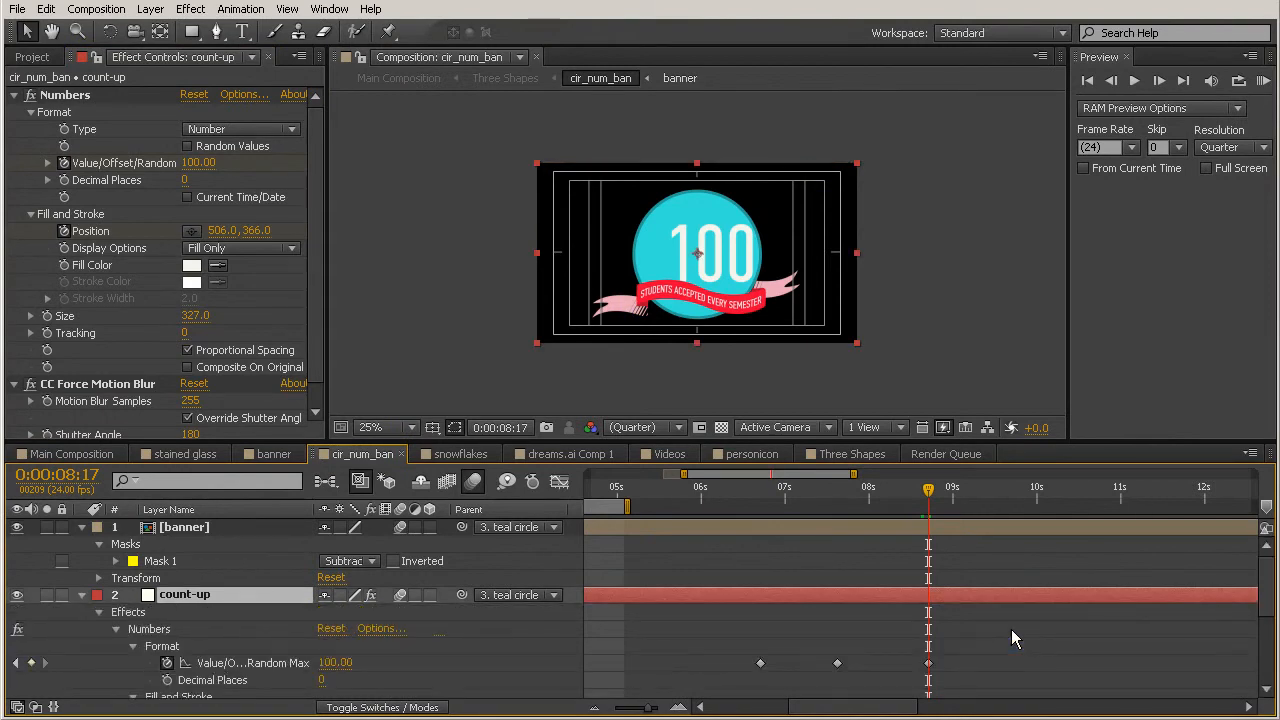
scroll(1011, 629, down, 2)
scroll(1005, 625, down, 2)
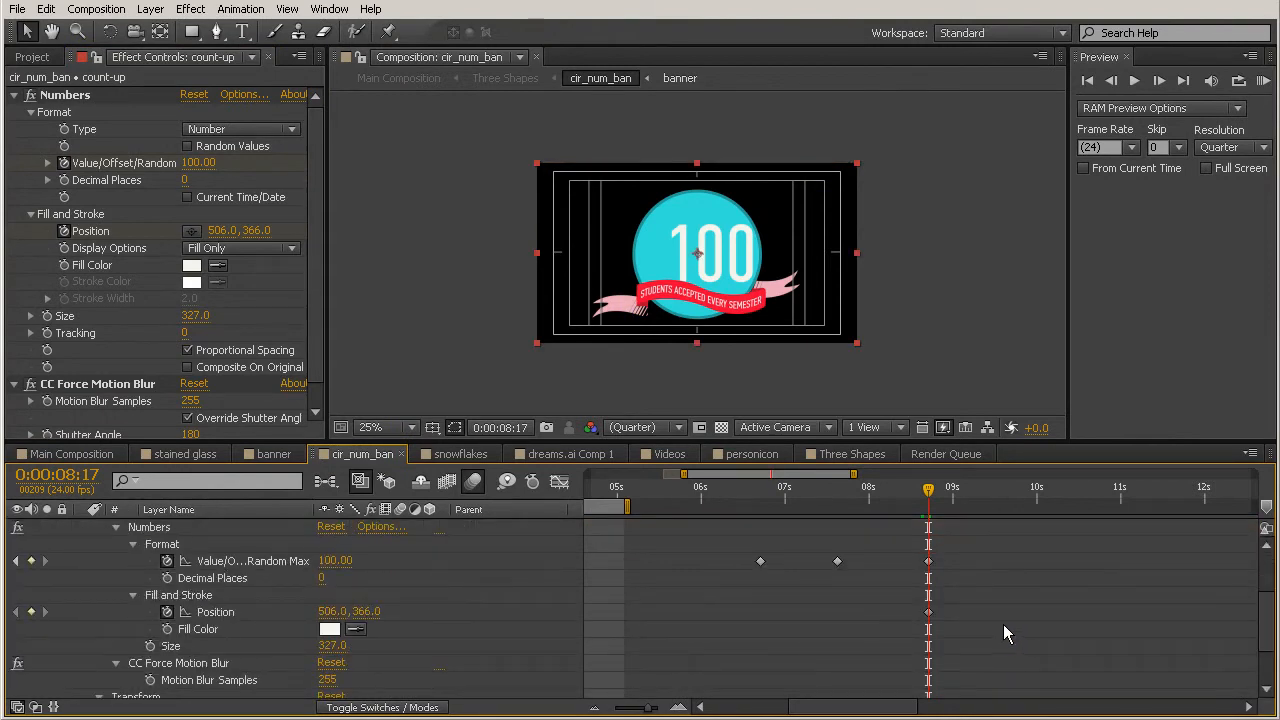
click(928, 611)
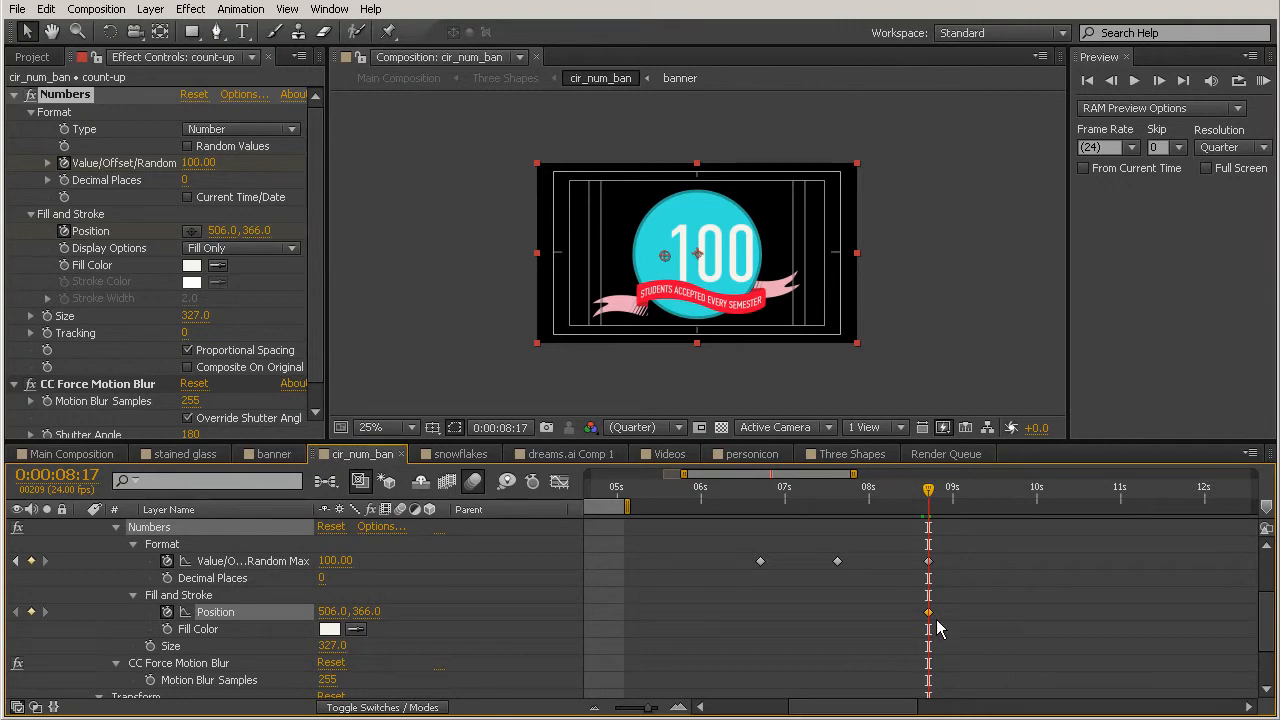
drag(928, 613, 924, 613)
At 0:00:08:17, set the Numbers effect's Position to 447.0, 366.0 to center the number, and collapse the count-up and teal circle properties
drag(216, 231, 135, 217)
drag(216, 231, 223, 231)
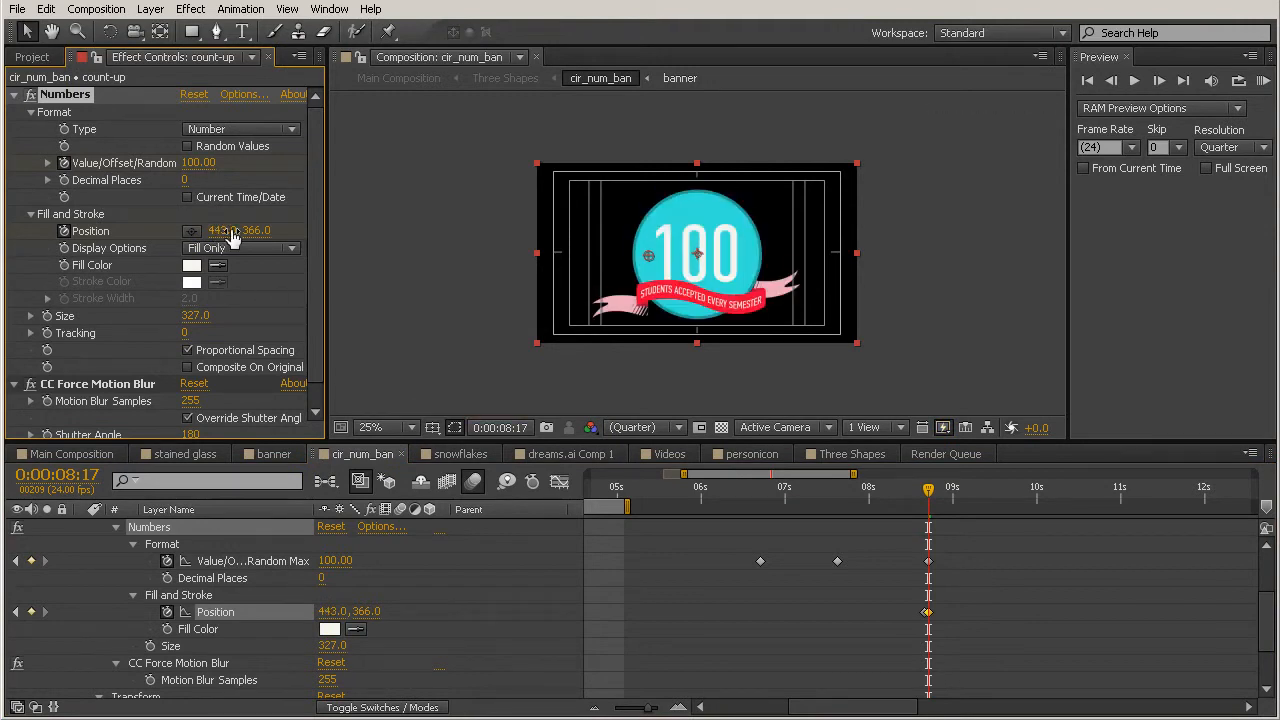
drag(223, 231, 227, 231)
drag(927, 490, 931, 502)
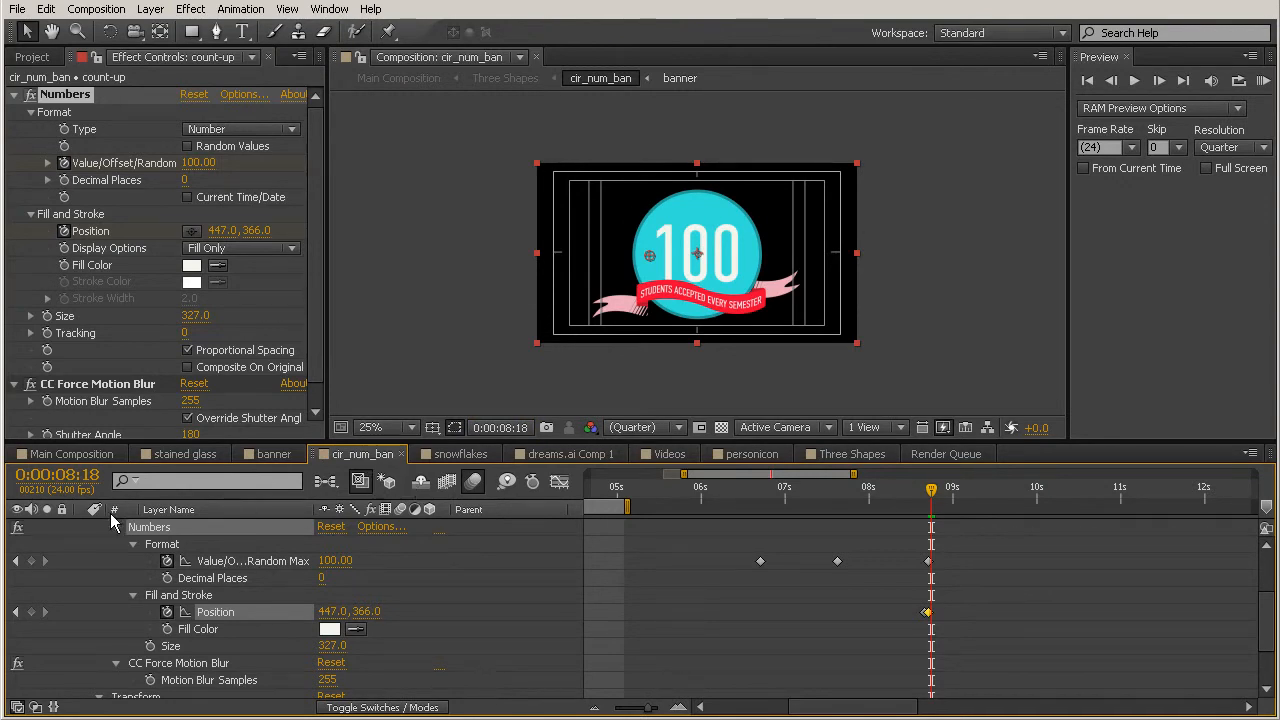
scroll(110, 580, up, 2)
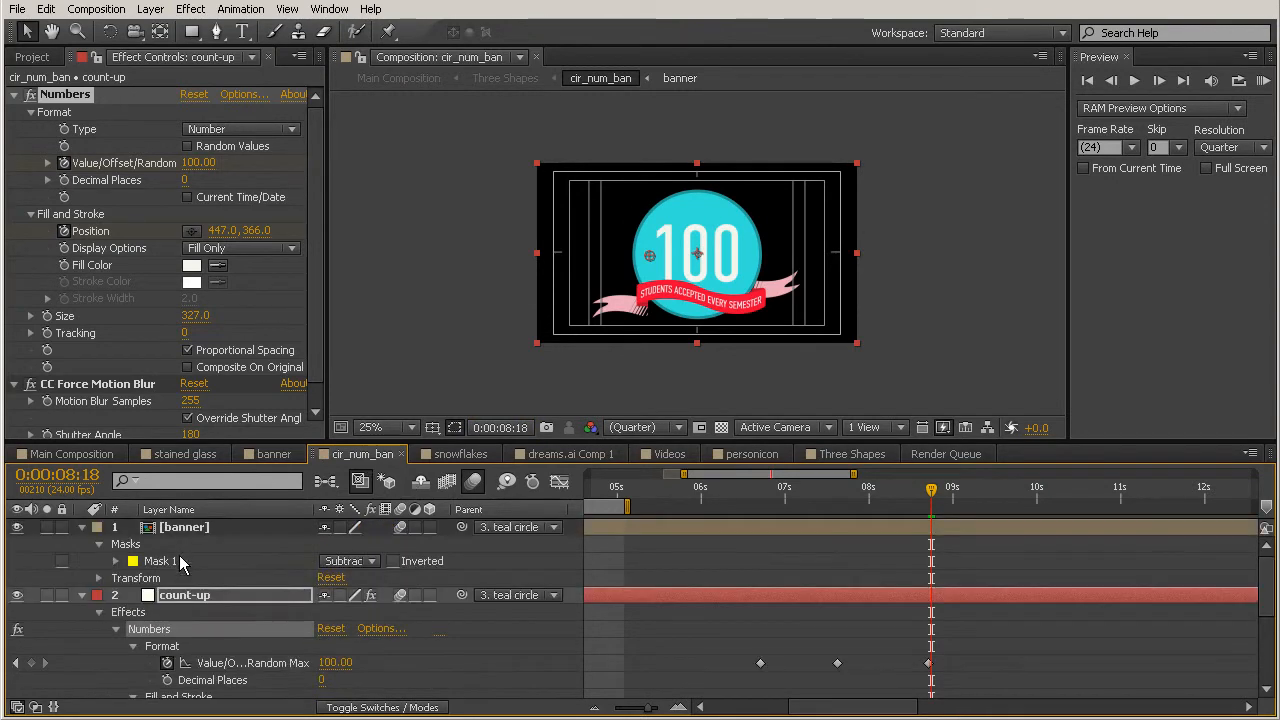
click(82, 595)
click(82, 612)
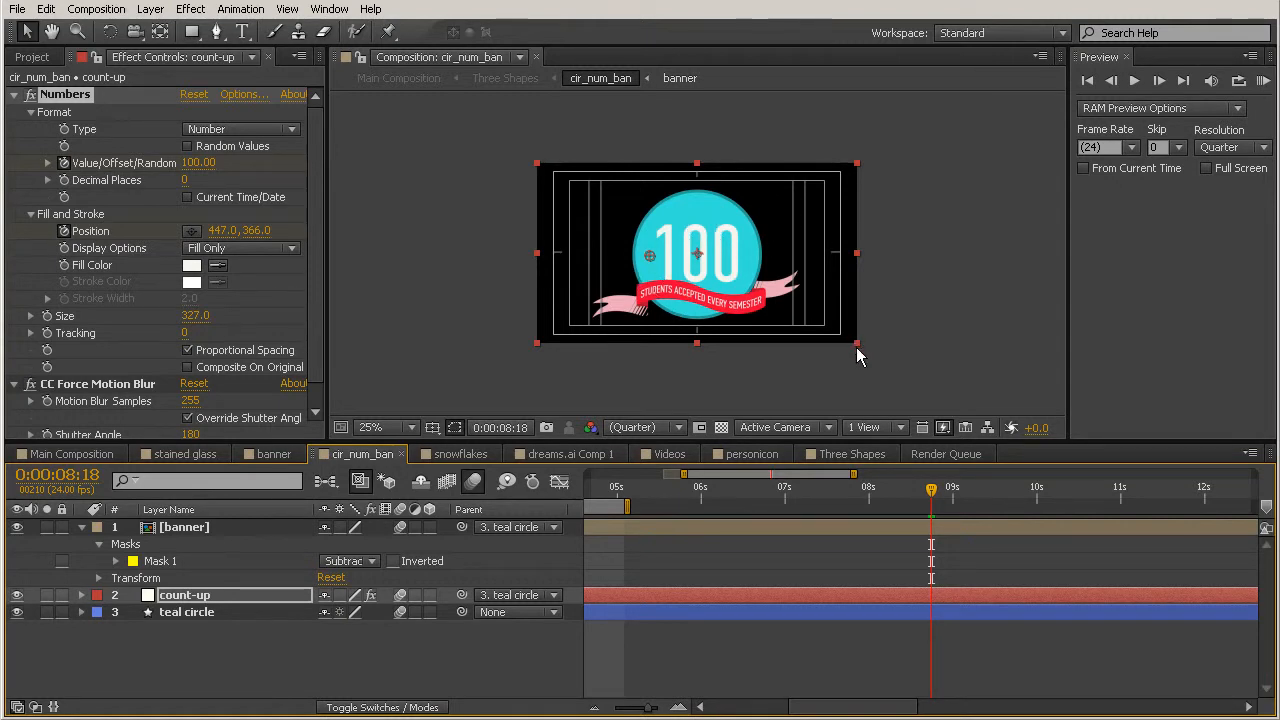
drag(933, 490, 924, 490)
Add a Position keyframe to the banner layer at 0:00:07:15, aligned with the count-up keyframe, and go to 0:00:08:17
click(767, 592)
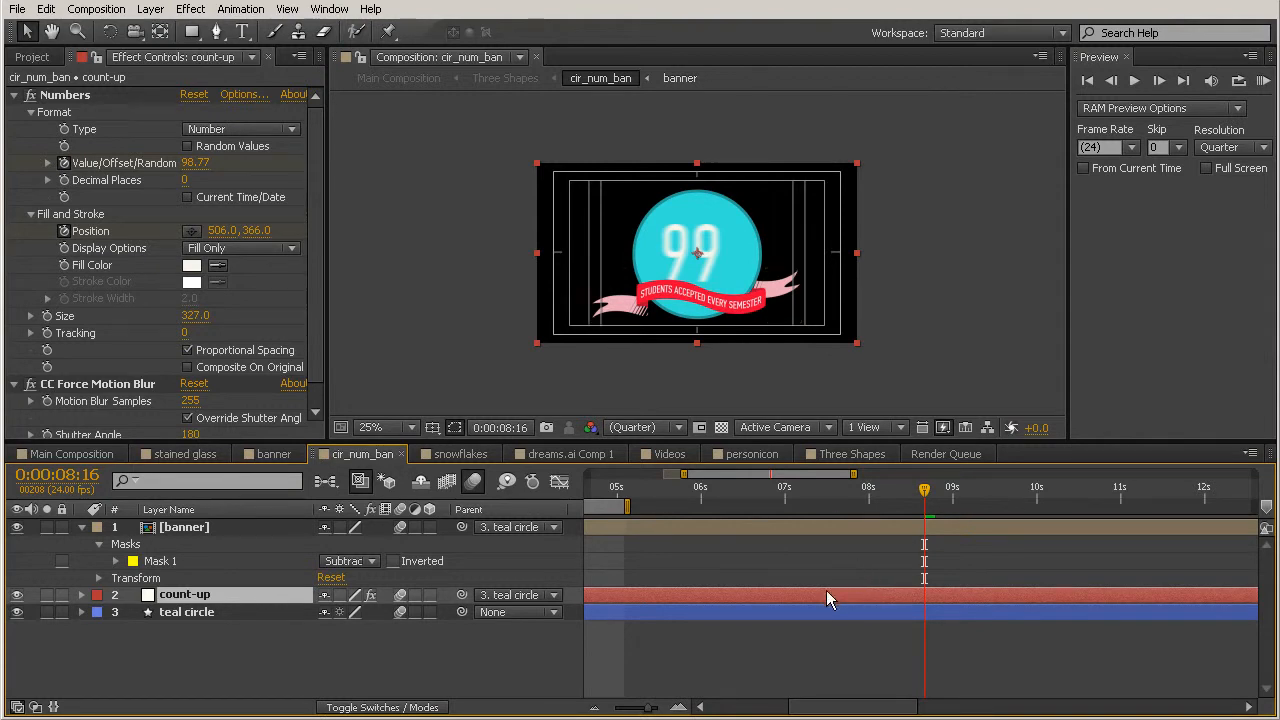
key(u)
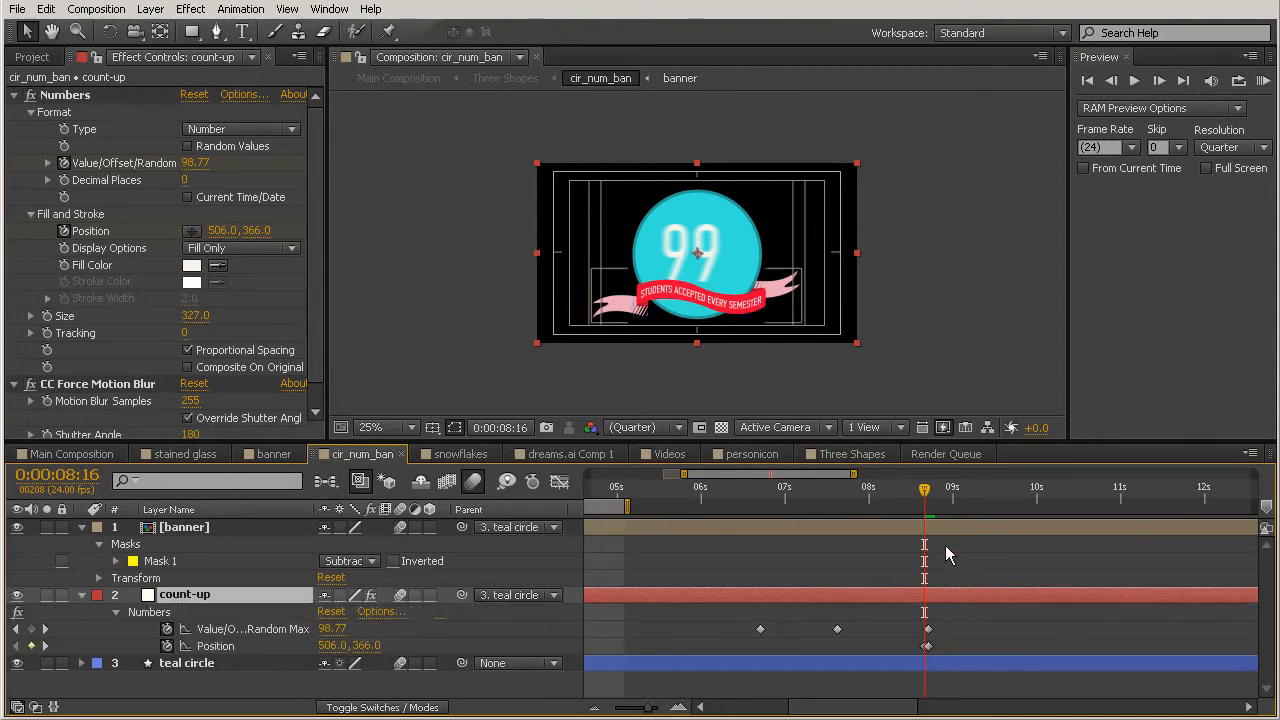
drag(924, 503, 839, 500)
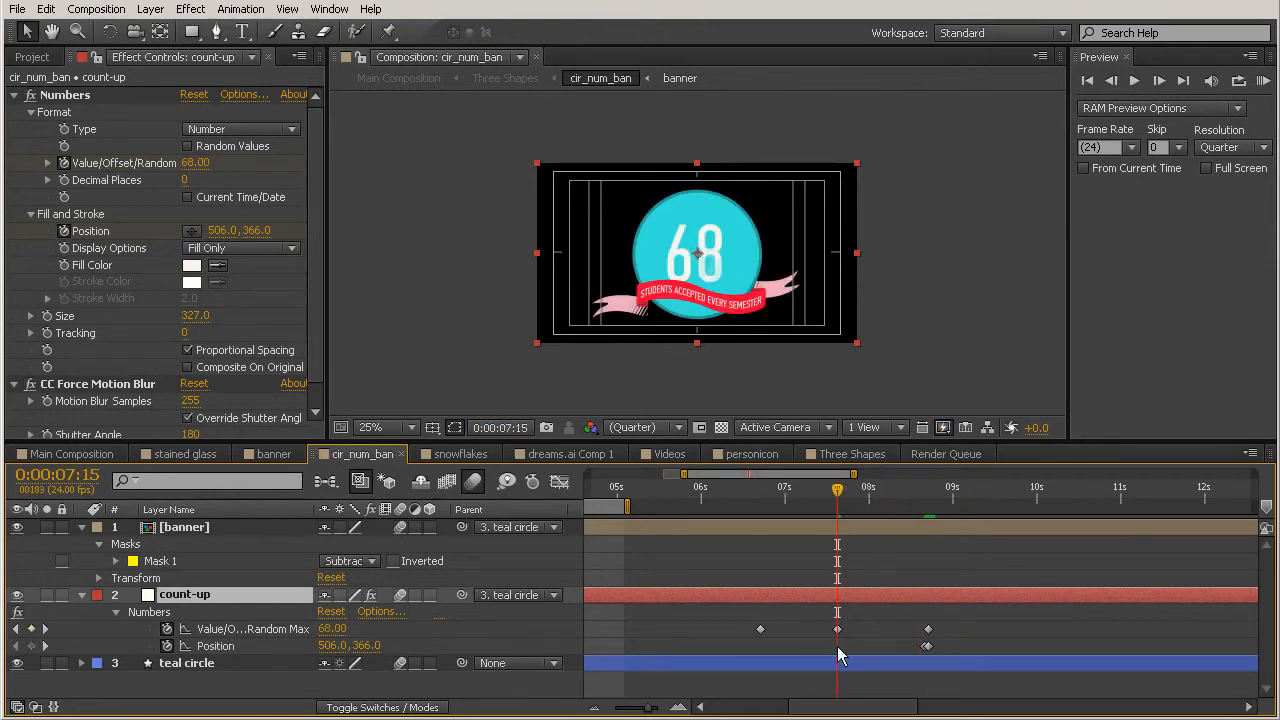
click(844, 528)
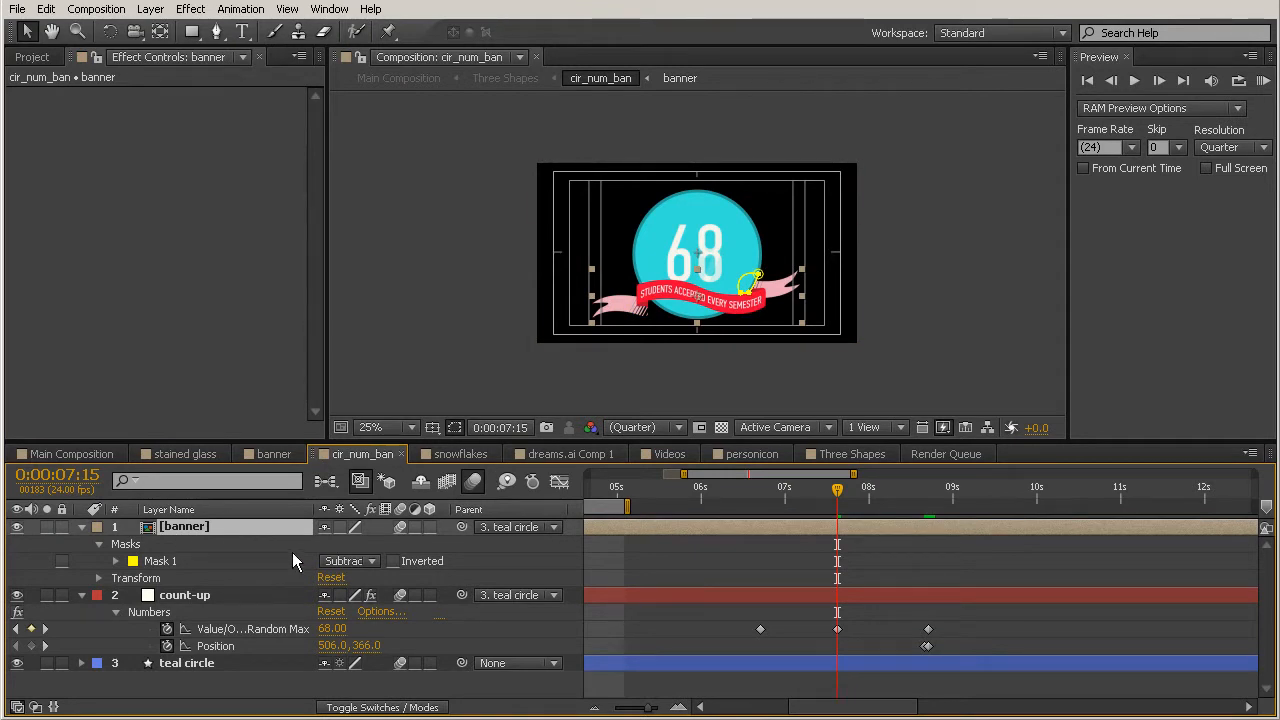
key(p)
click(133, 544)
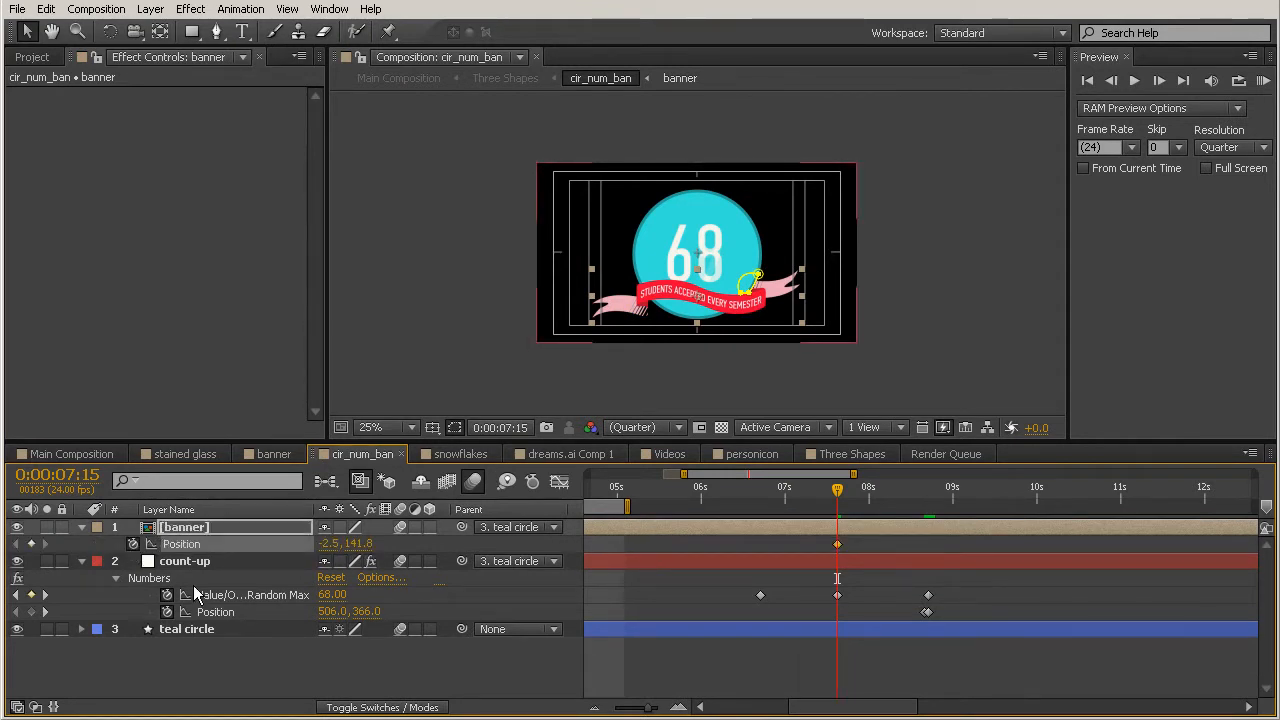
drag(838, 492, 929, 515)
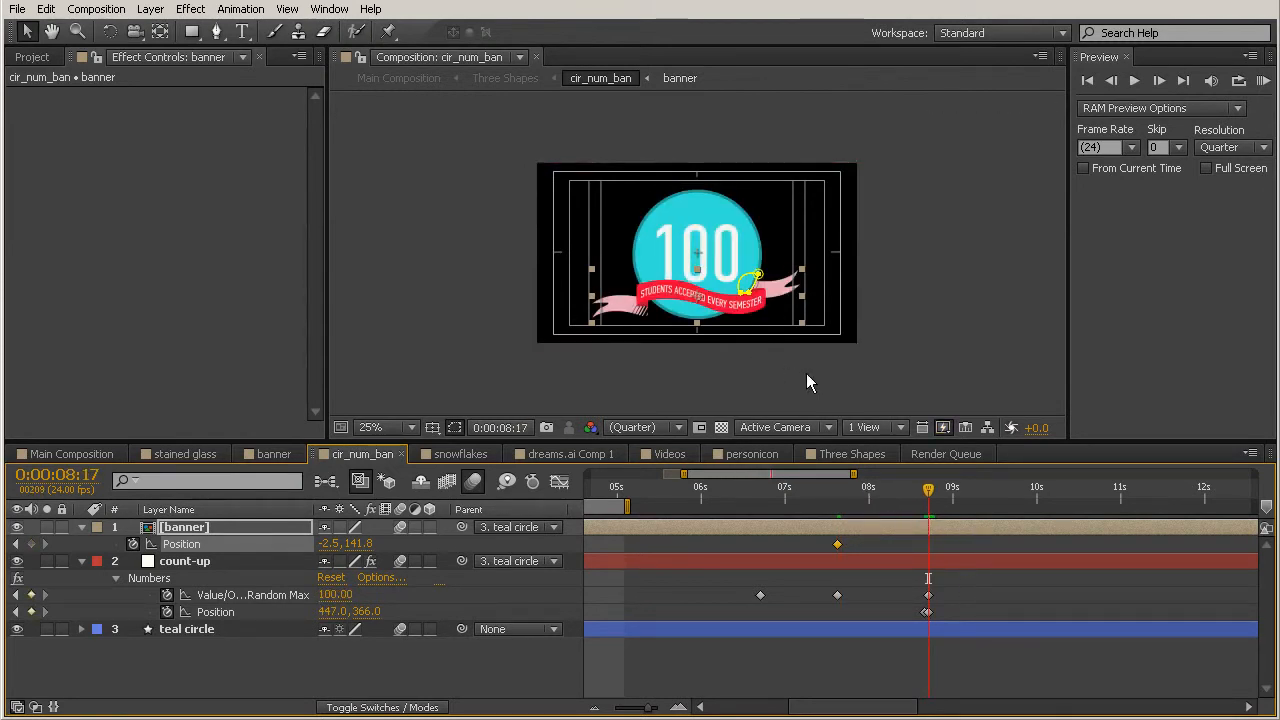
At 0:00:08:17, move the banner straight down out of the frame to Position -2.5, 684.4 and apply Easy Ease to both its Position keyframes
drag(741, 293, 744, 320)
drag(628, 303, 628, 455)
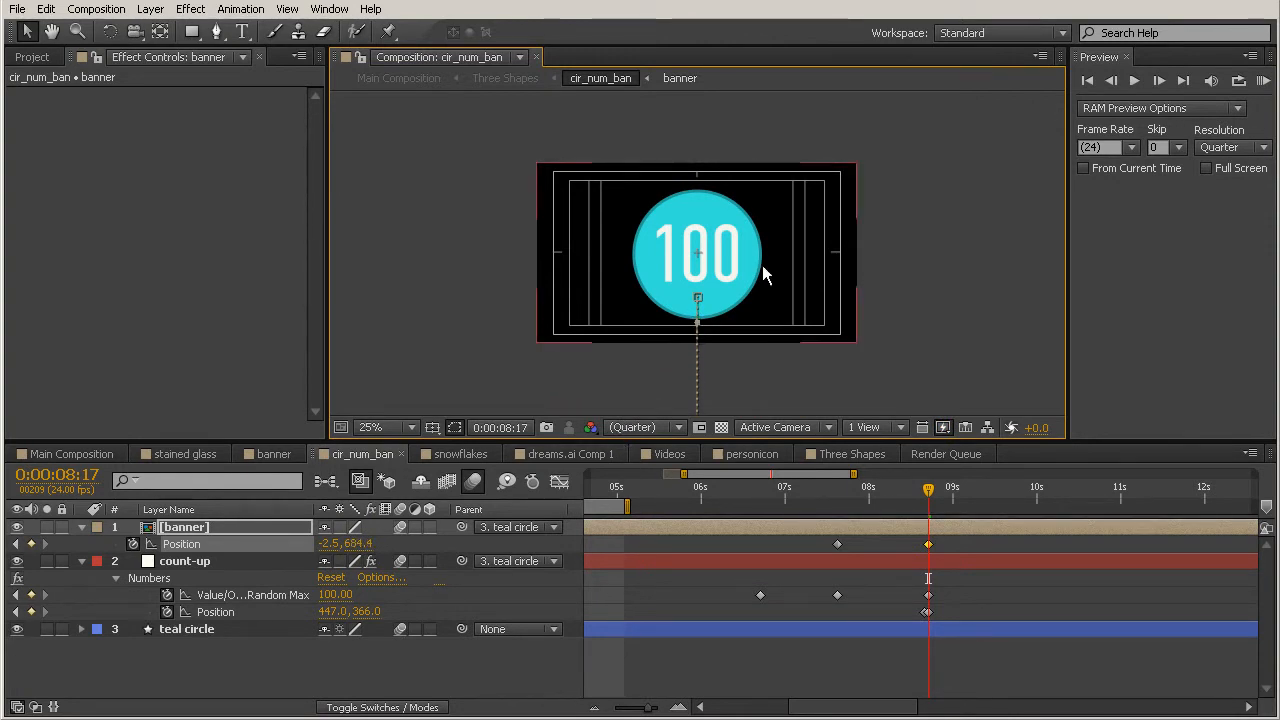
key(comma)
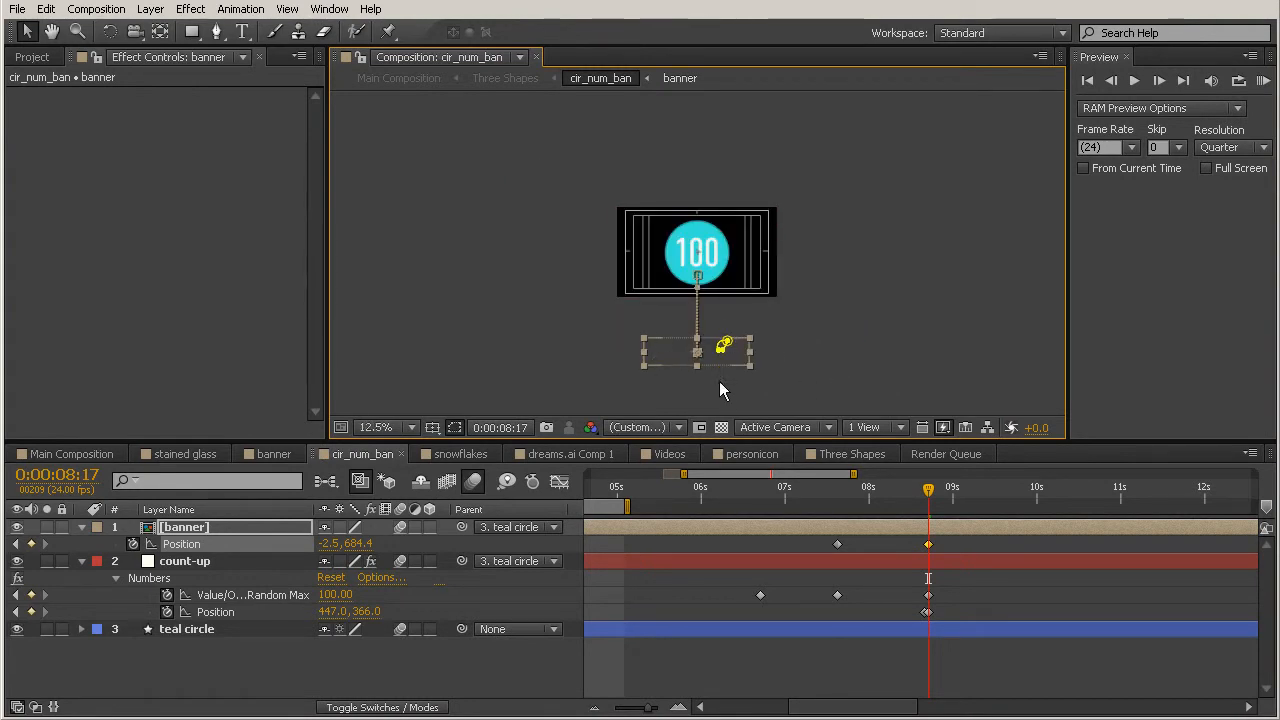
drag(946, 546, 820, 542)
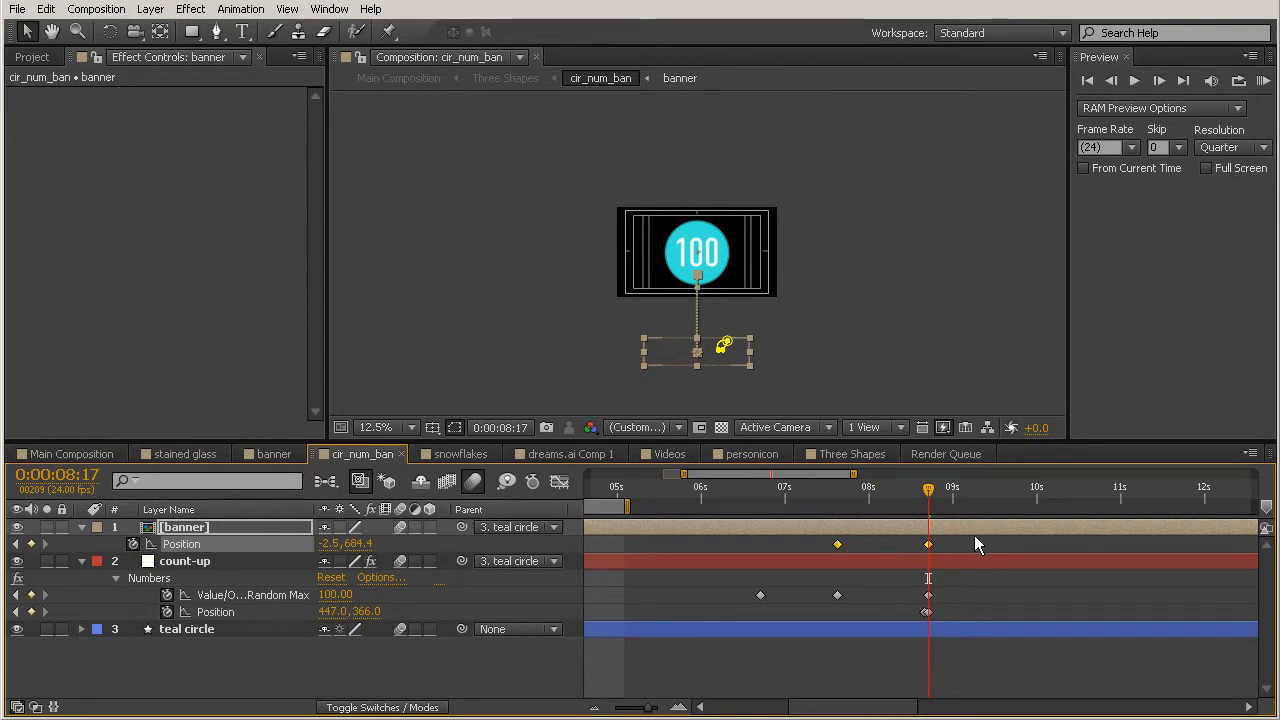
key(F9)
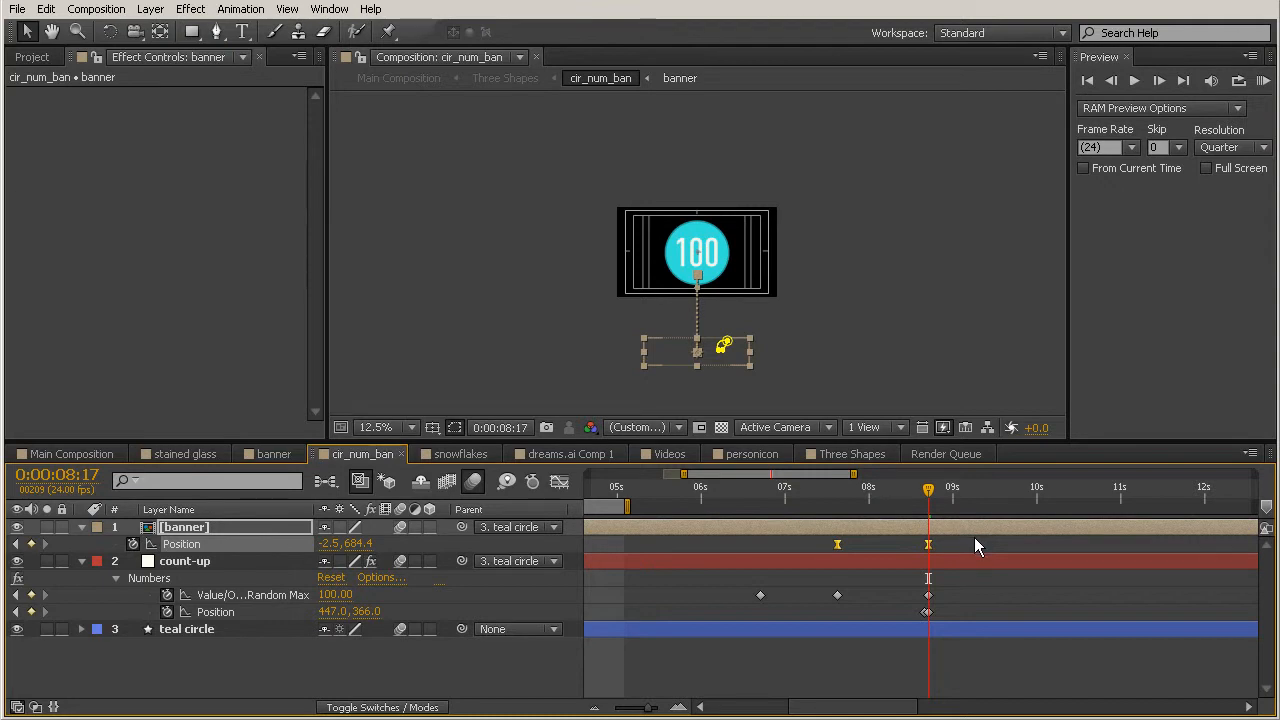
In the Main Composition, end the work area at 0:00:14:17, enlarge the viewer area, and run a RAM preview of the animation
click(68, 454)
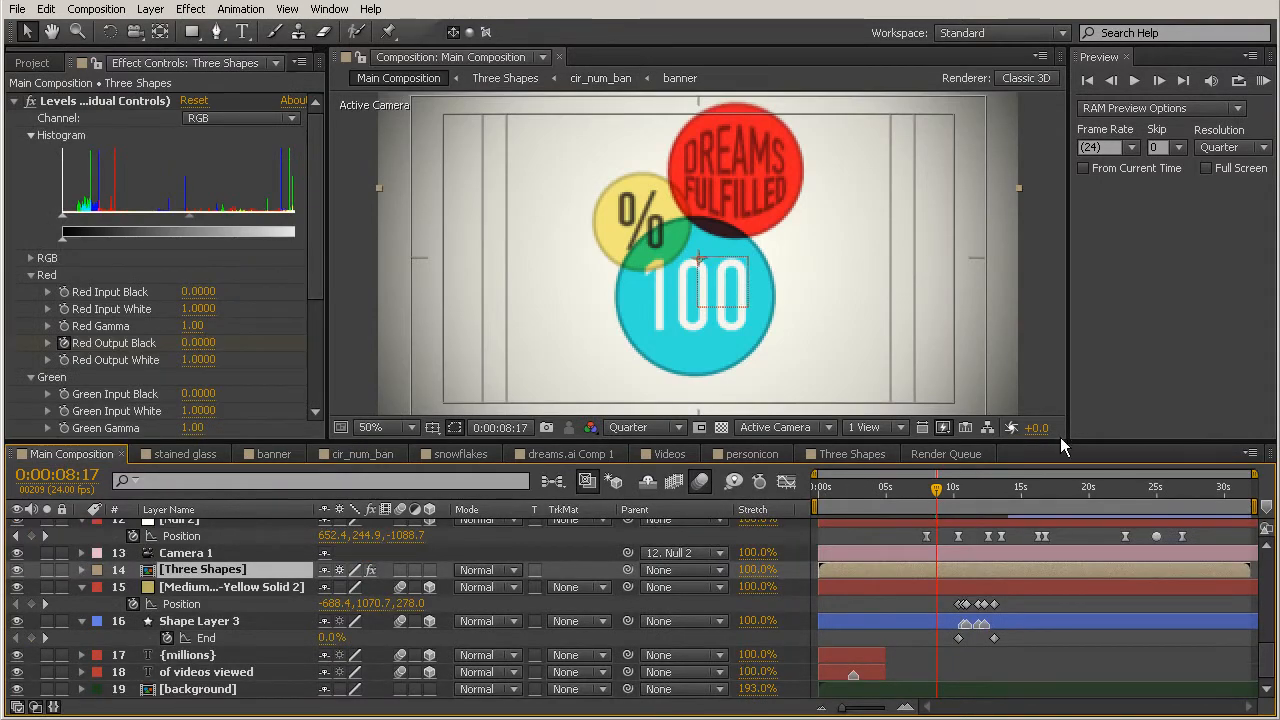
key(comma)
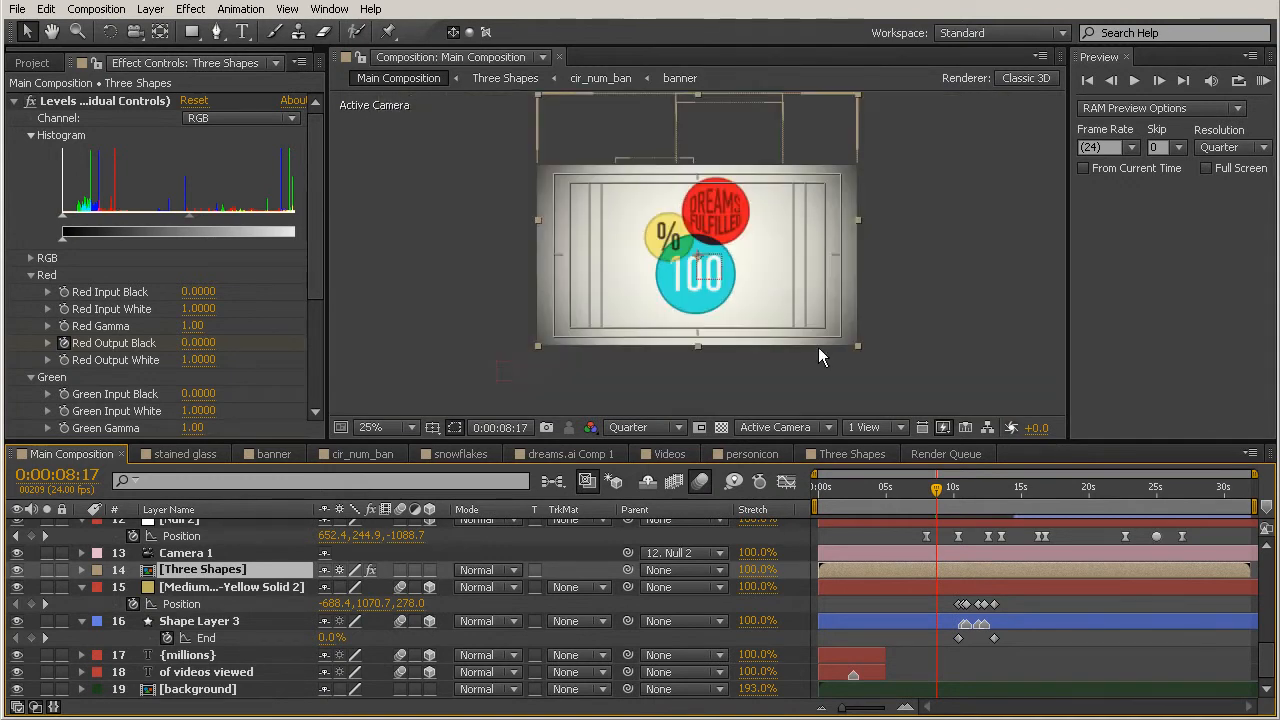
drag(943, 486, 1015, 529)
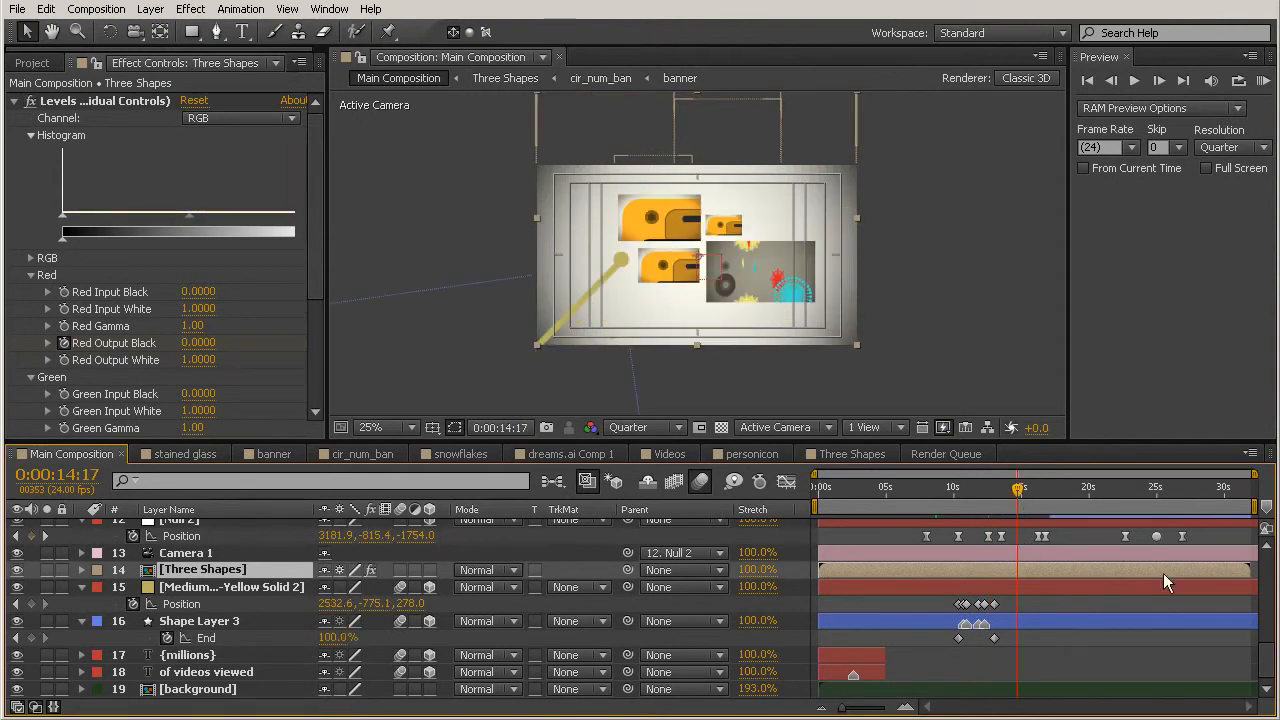
drag(1254, 506, 1021, 534)
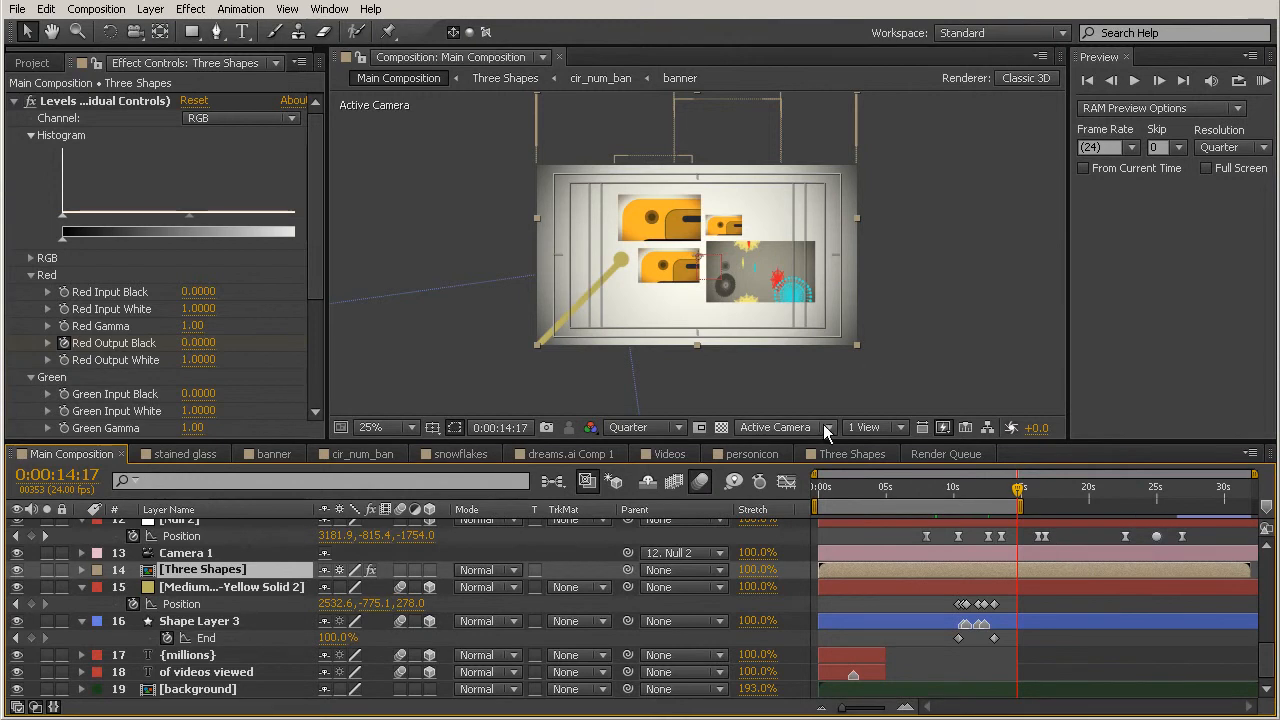
drag(837, 446, 840, 480)
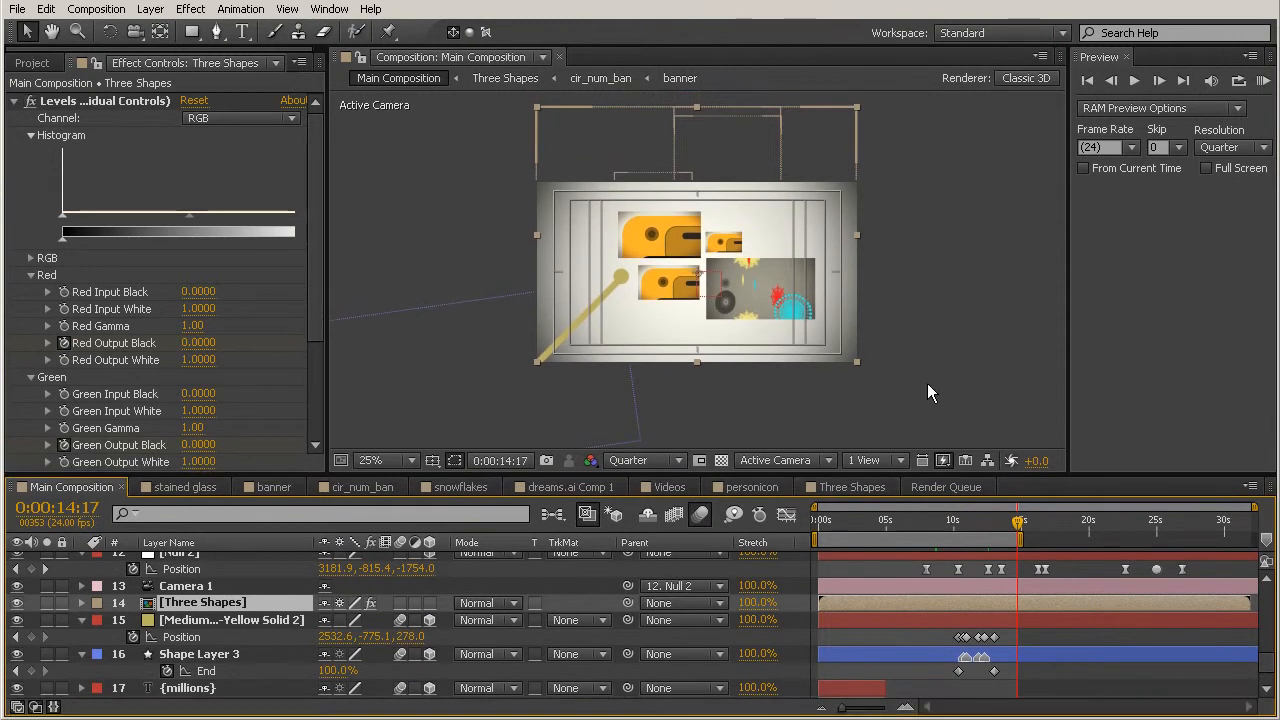
key(KP_0)
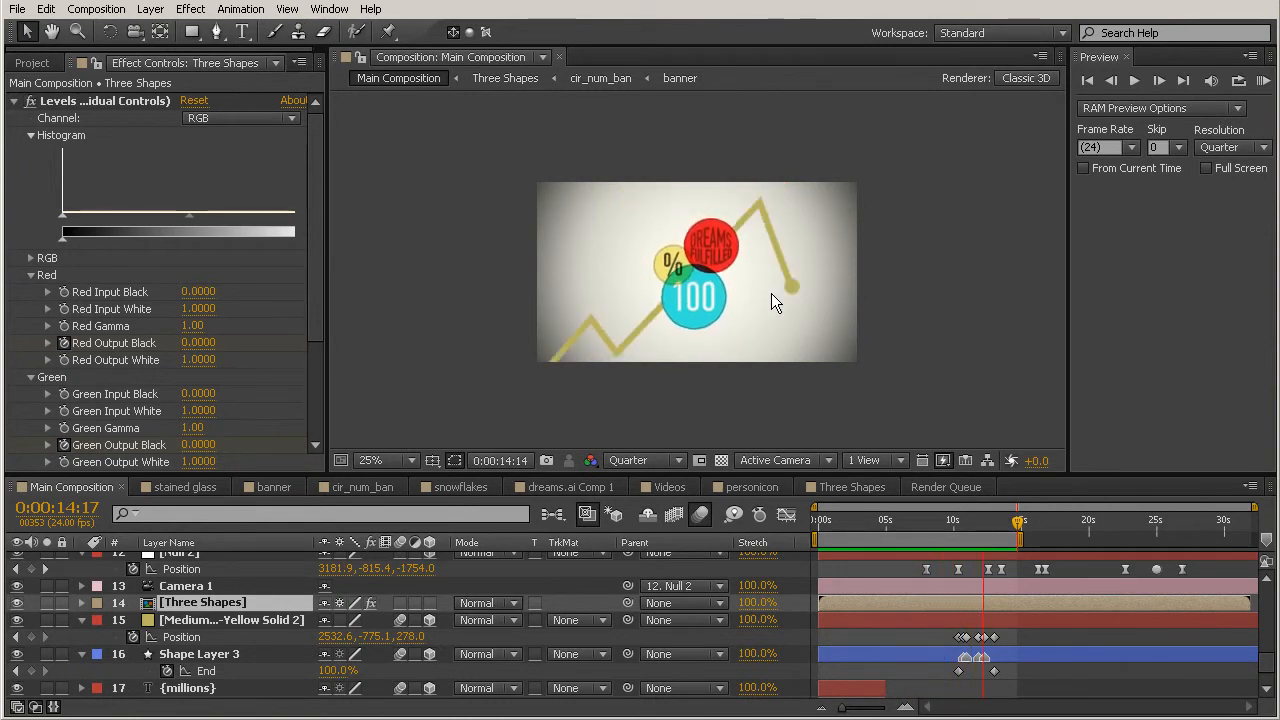
Check the circles at 0:00:12:17, look inside the nested Three Shapes composition, and return to the Main Composition
drag(1016, 525, 991, 528)
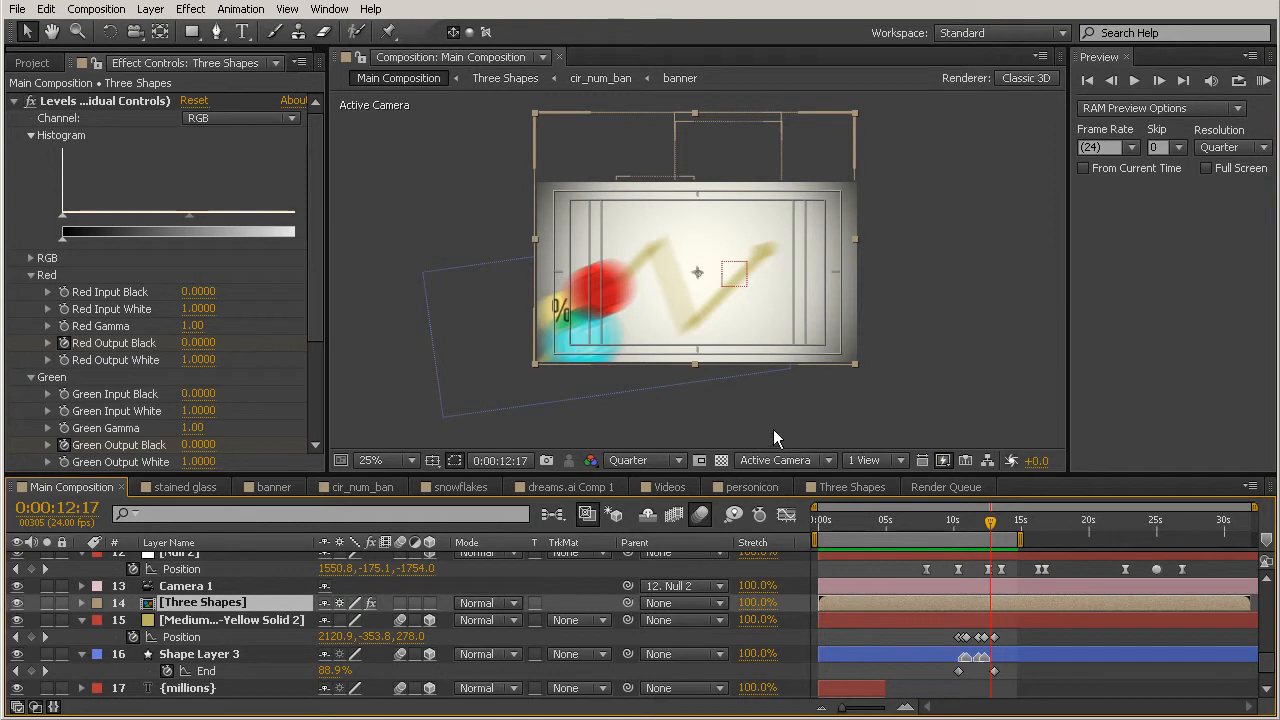
double_click(950, 603)
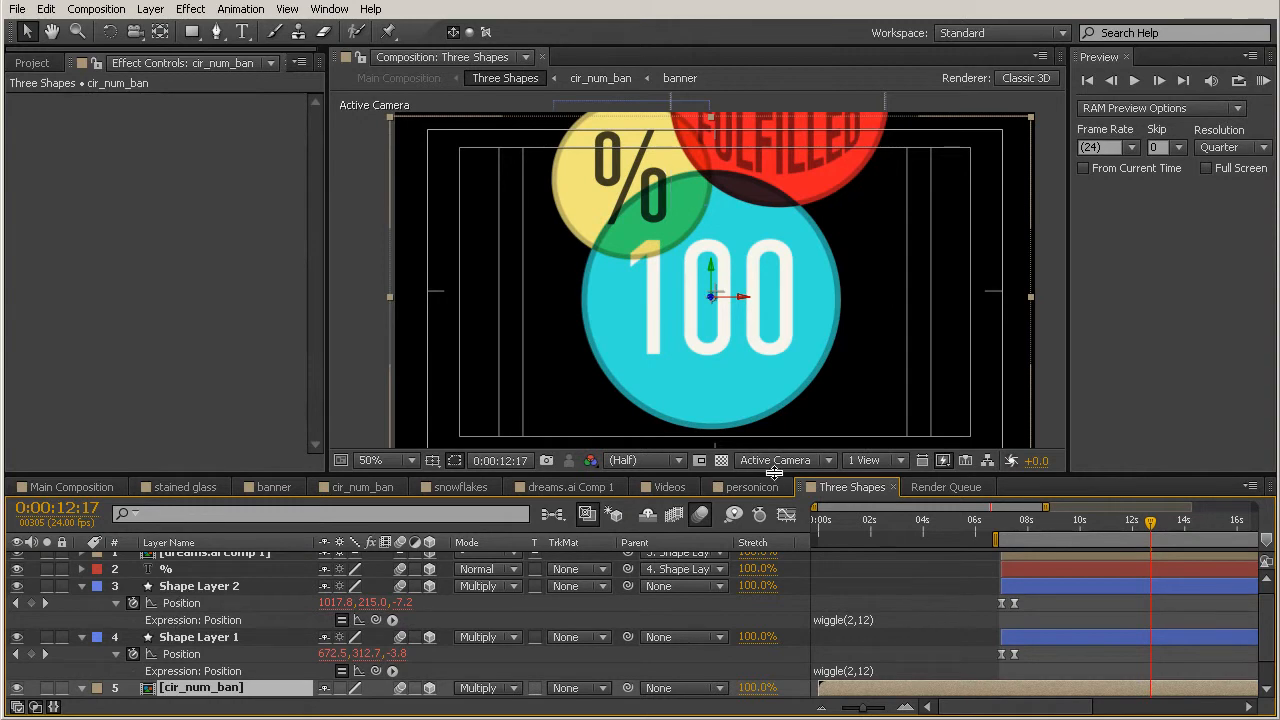
click(83, 487)
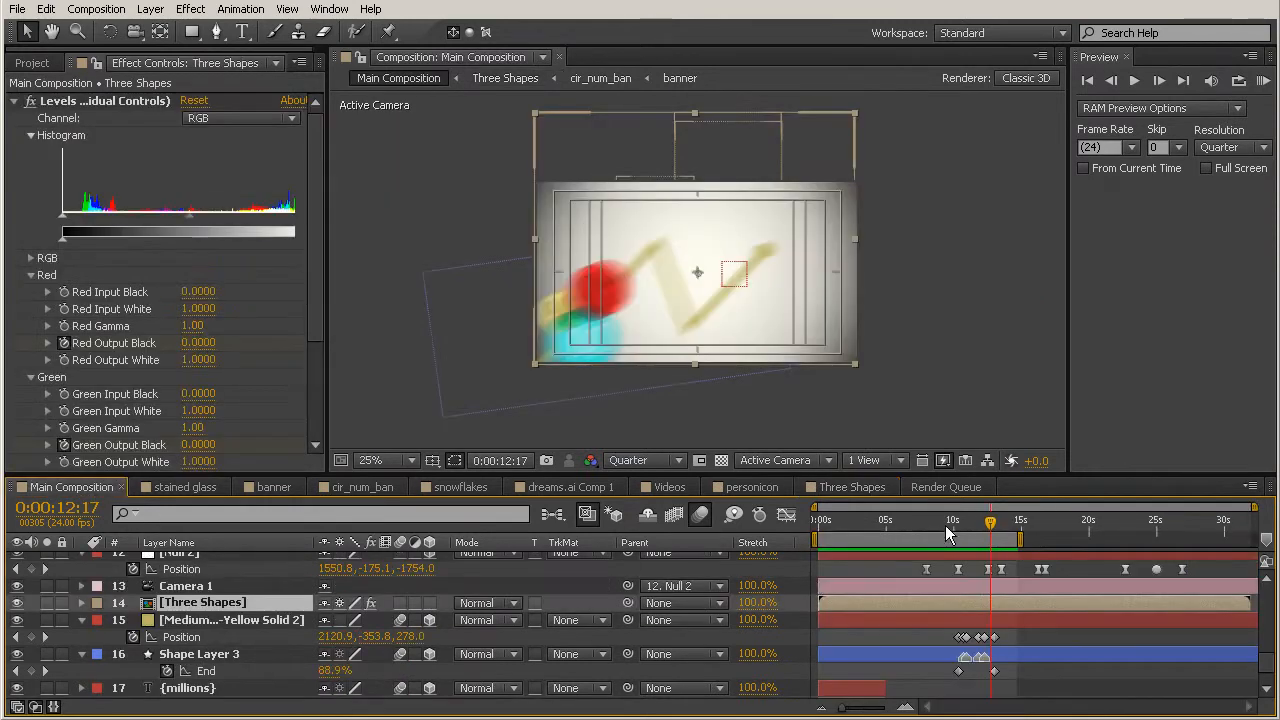
Inspect where the {millions} text overlaps the teal circle from 0:00:04:00 to 0:00:04:23, and reveal that text layer's keyframed properties
drag(967, 540, 869, 536)
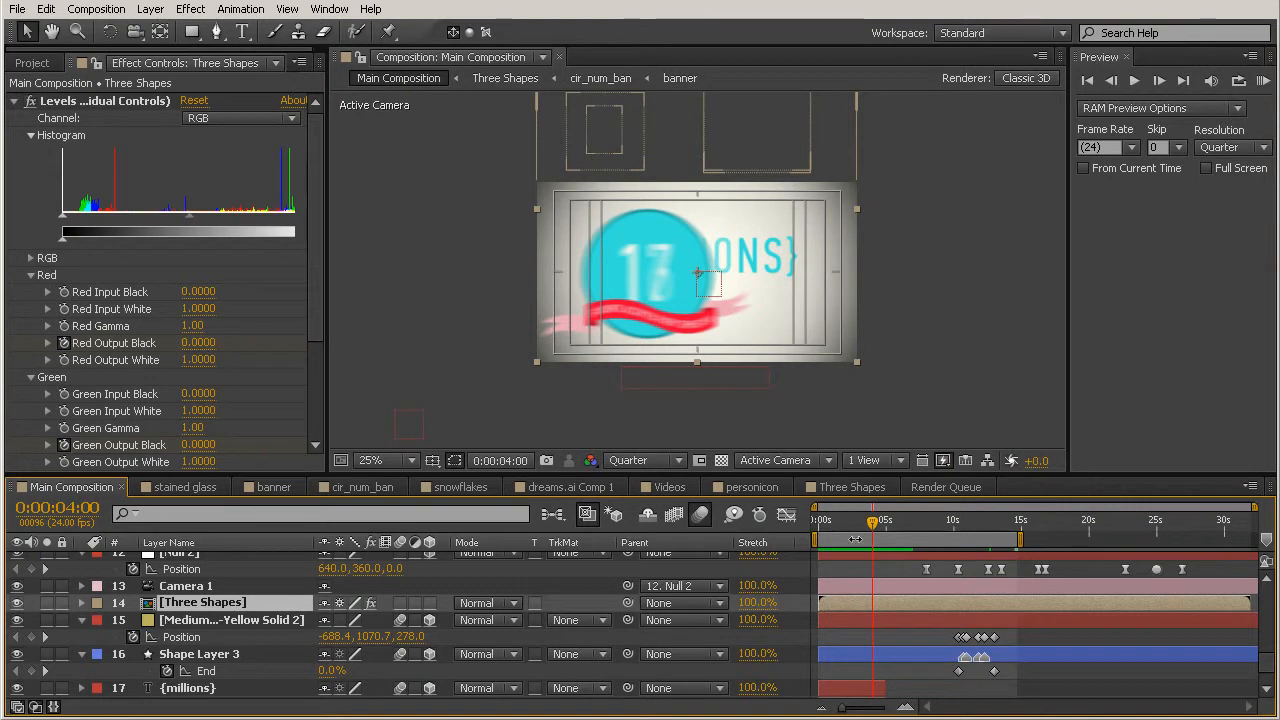
click(195, 688)
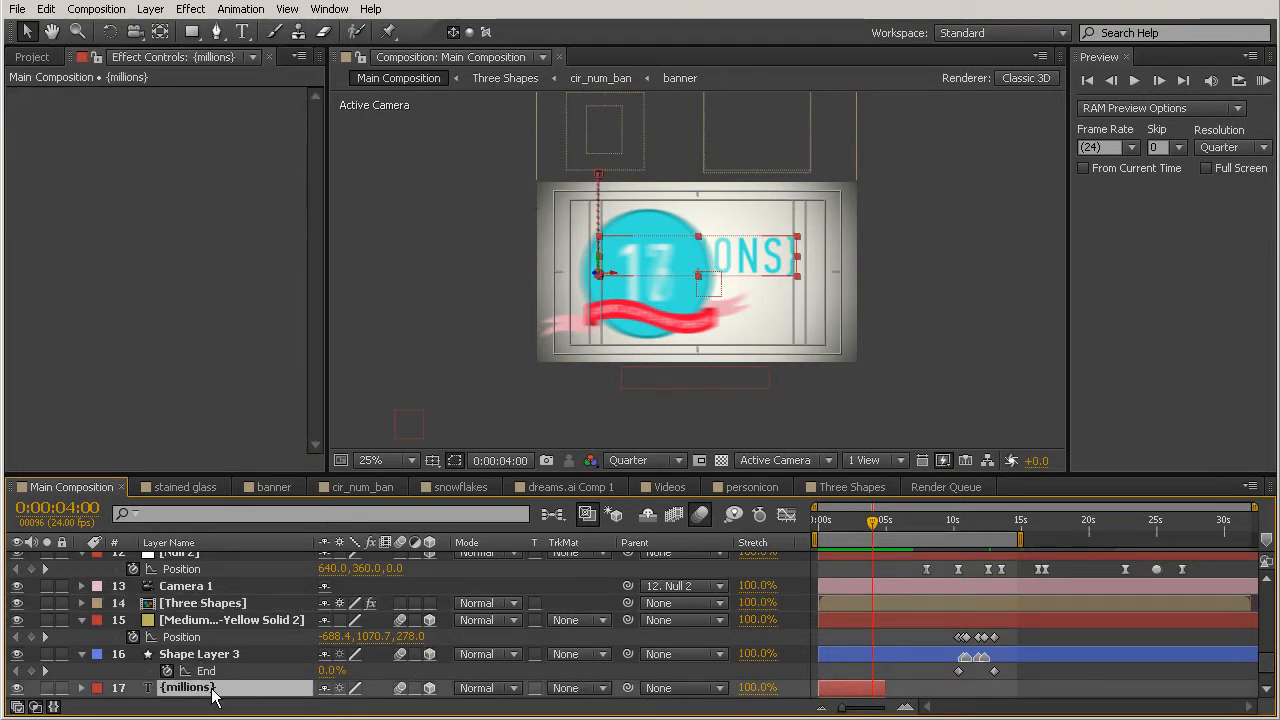
key(period)
key(Page_Down)
key(Page_Down)
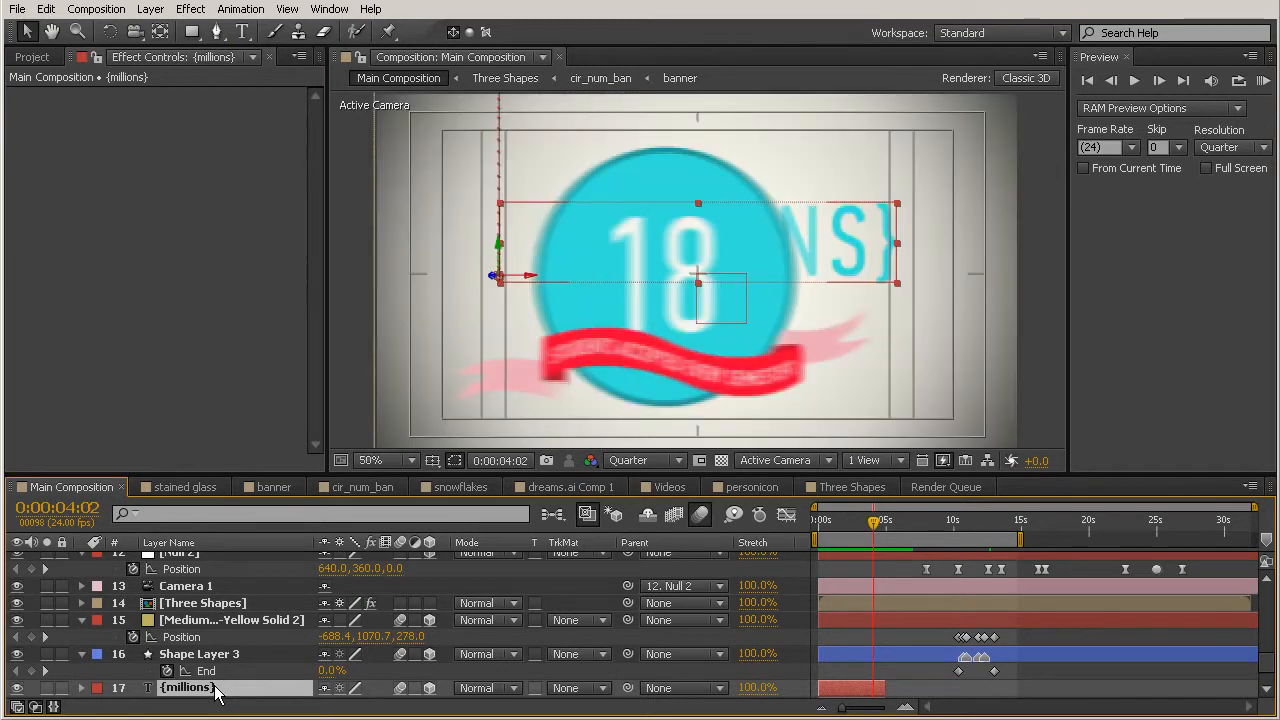
scroll(825, 620, down, 1)
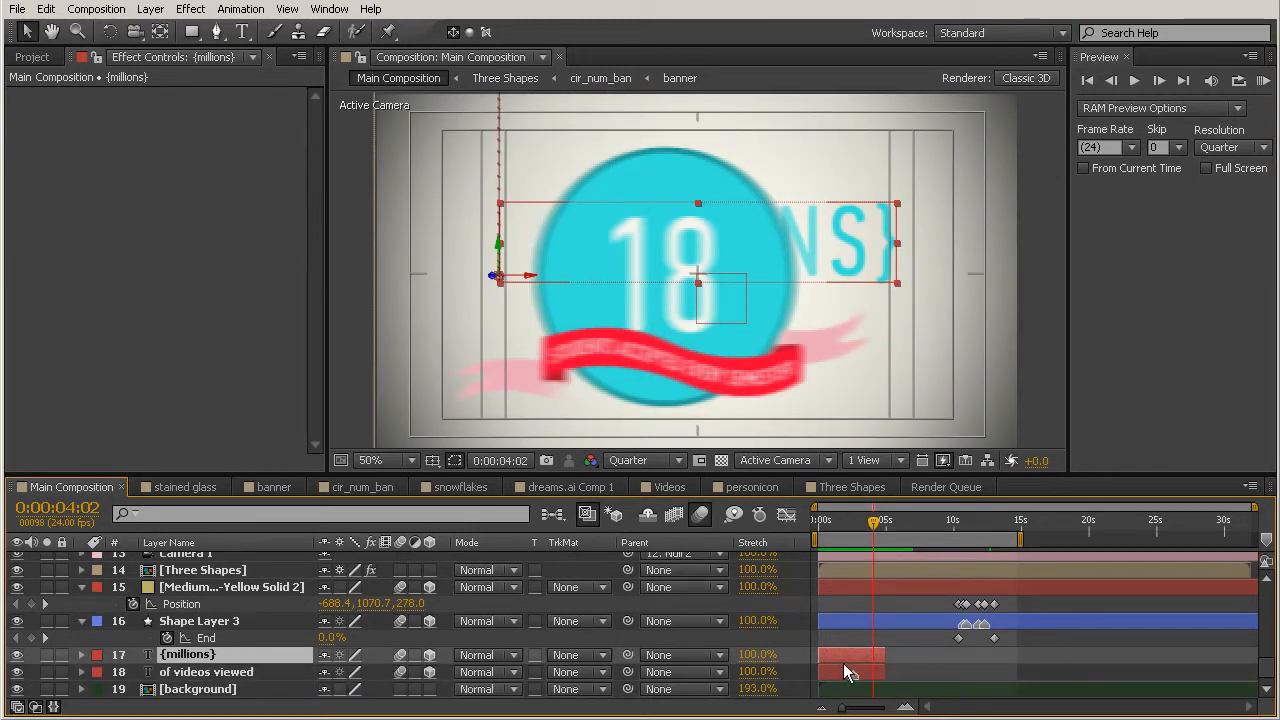
key(u)
drag(873, 522, 877, 525)
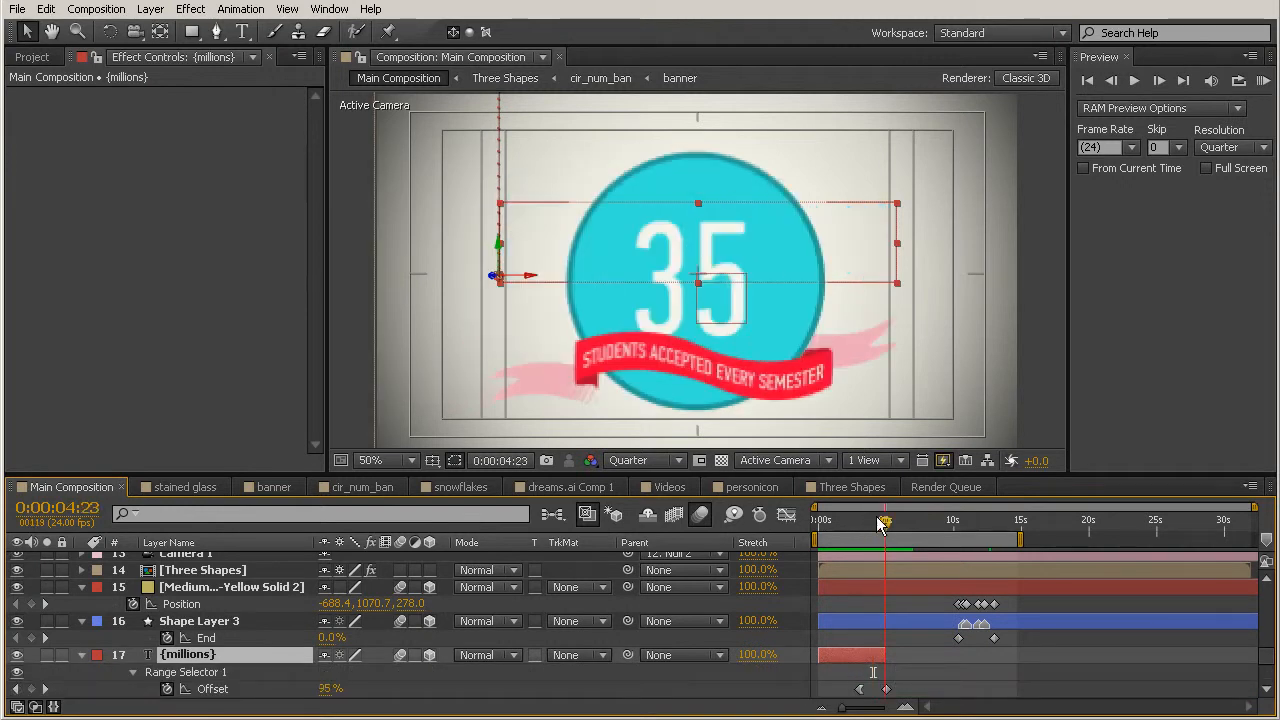
At the {millions} layer's 0:00:01:00 Position keyframe, set the Z value to 48.0 and check the frame at 0:00:05:13
scroll(752, 606, down, 3)
click(231, 602)
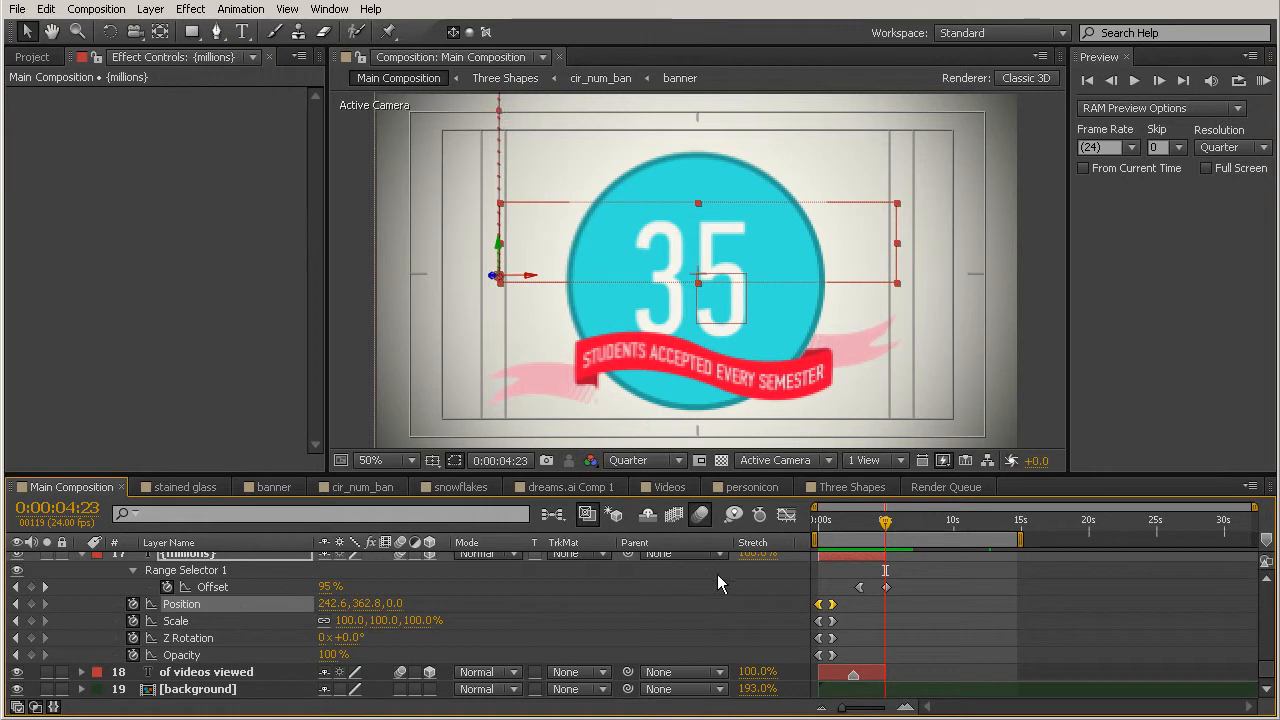
click(844, 523)
key(j)
click(846, 604)
click(833, 604)
drag(392, 604, 446, 604)
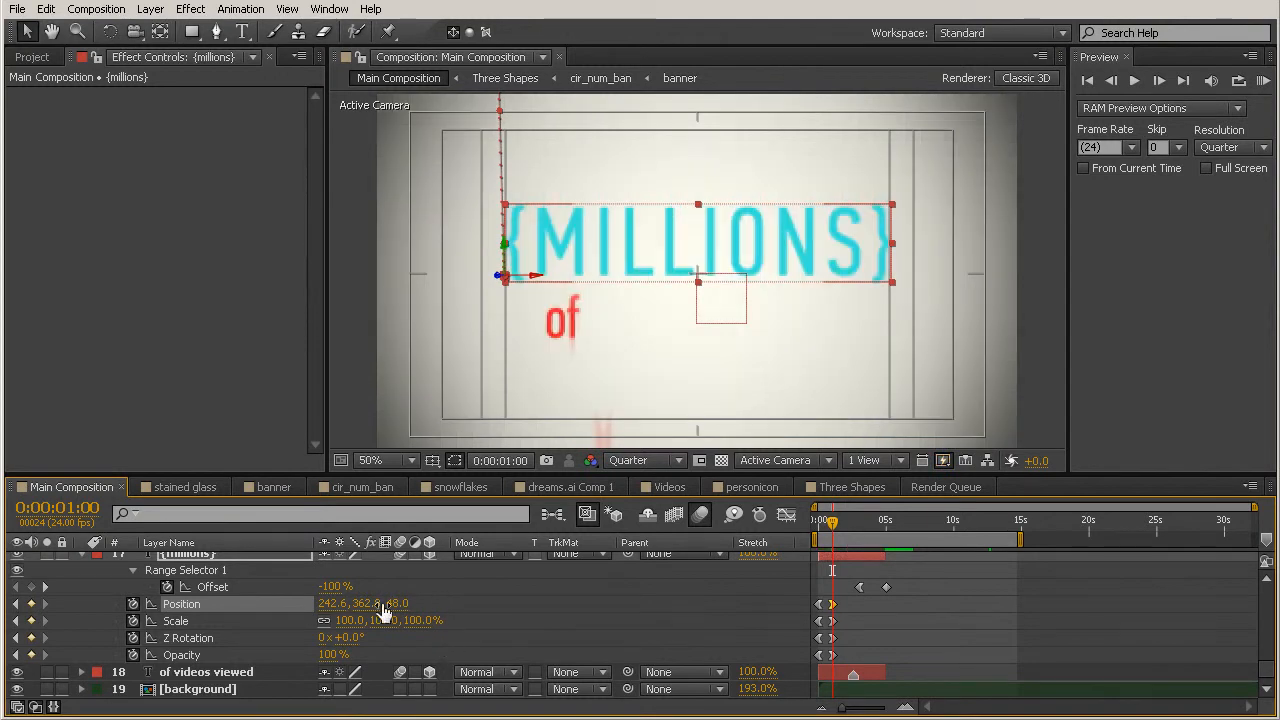
drag(822, 523, 893, 542)
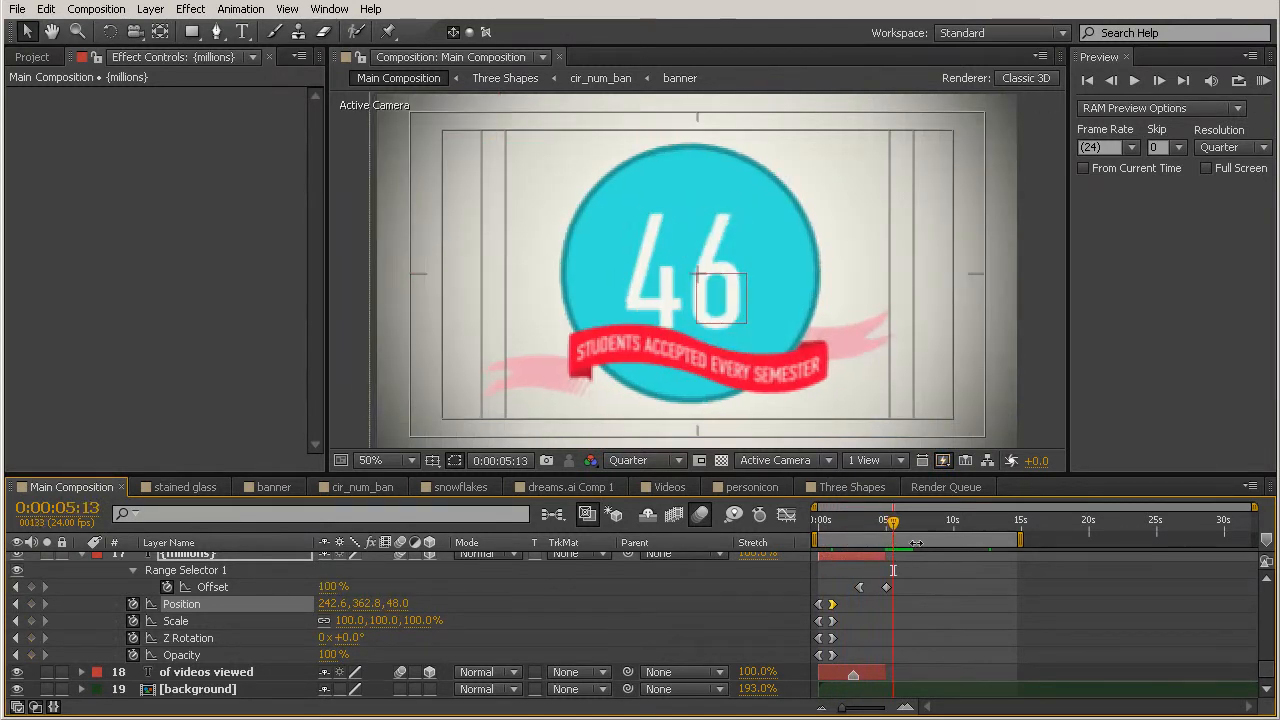